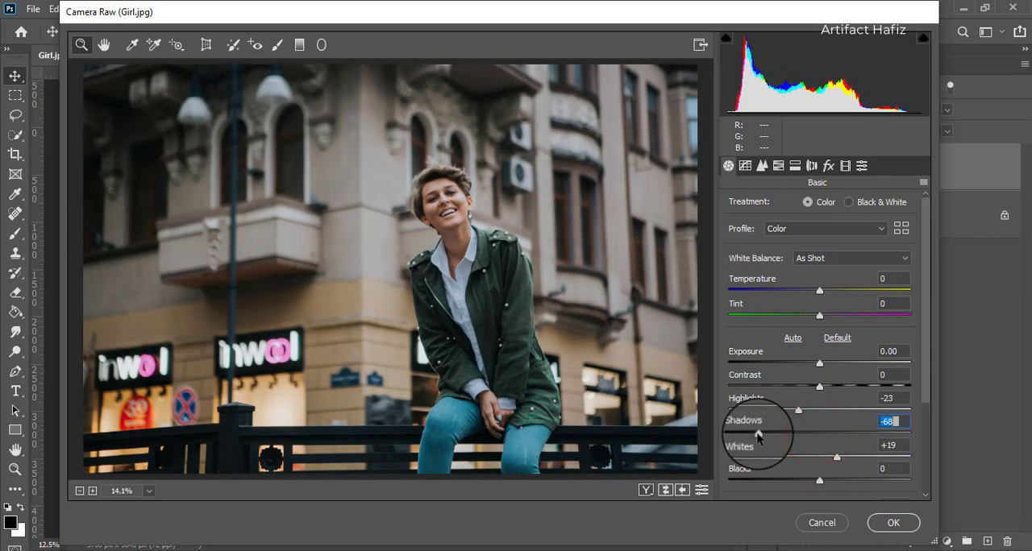
- Raise the Blacks to +19 and reduce the Vibrance to -4 in the photo's basic adjustments
mouse_move(820, 481)
left_mouse_down()
mouse_move(858, 484)
mouse_move(820, 484)
mouse_move(838, 481)
left_mouse_up()
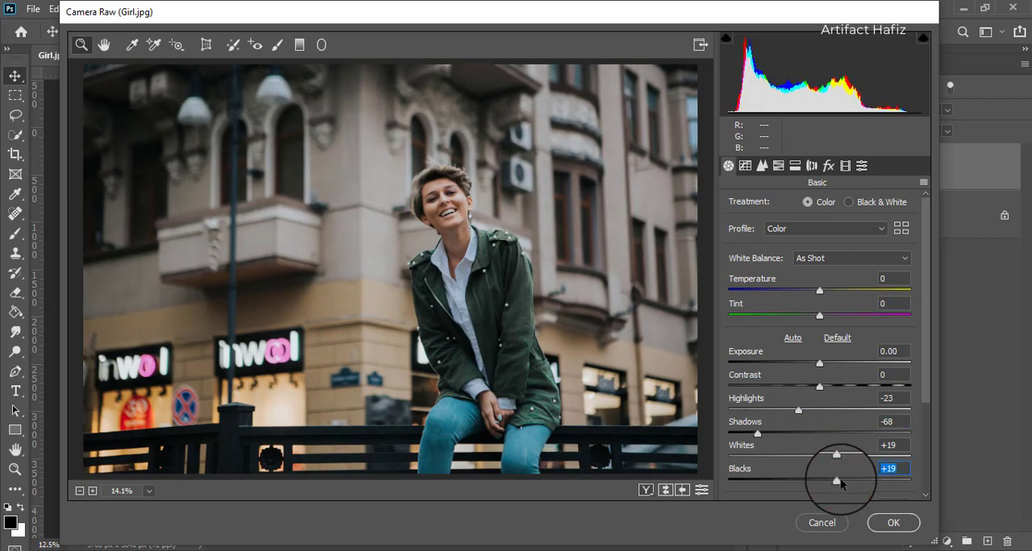
left_click_drag(929, 372, 915, 470)
left_click_drag(821, 465, 815, 471)
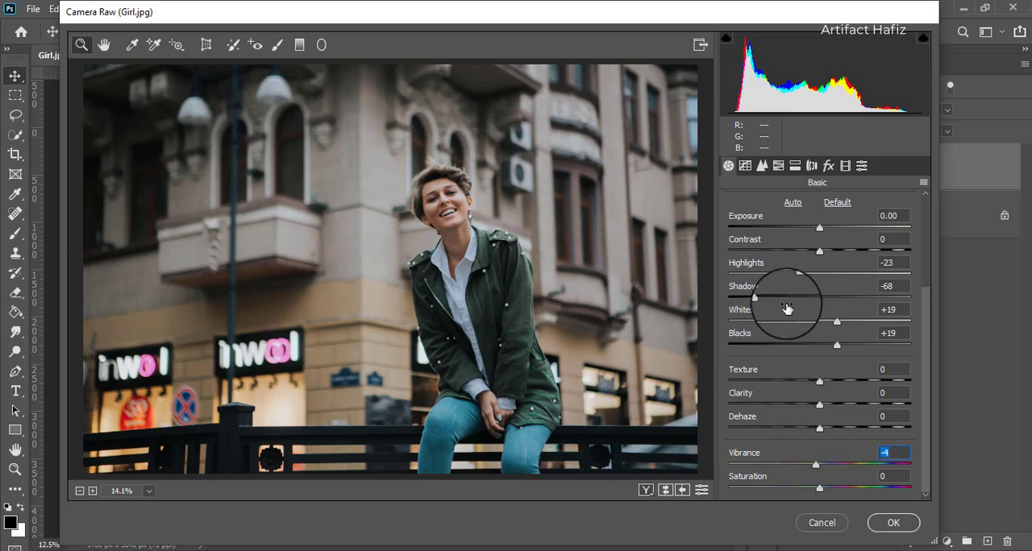
- Set the HSL saturation to Reds +4, Oranges -8, Yellows +100, Greens +100, Aquas +8 and Blues +100
left_click(778, 165)
left_click(789, 206)
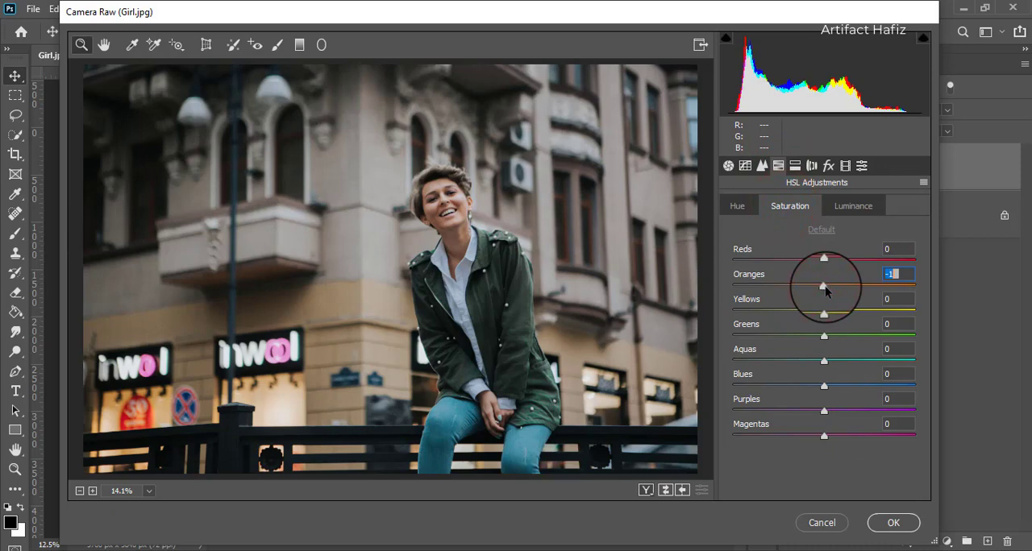
left_click_drag(817, 292, 817, 294)
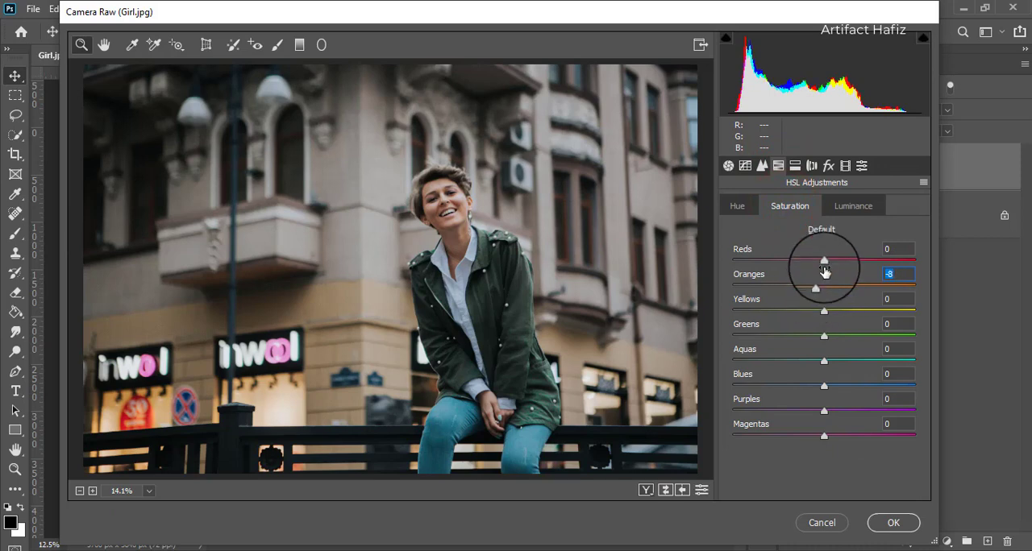
mouse_move(823, 262)
left_mouse_down()
mouse_move(836, 261)
mouse_move(827, 262)
left_mouse_up()
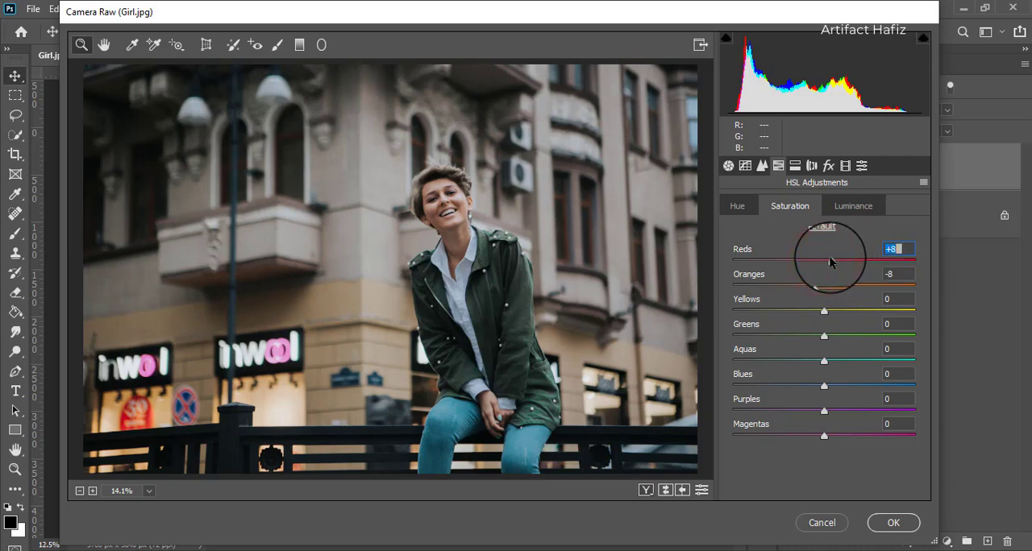
left_click_drag(824, 311, 973, 316)
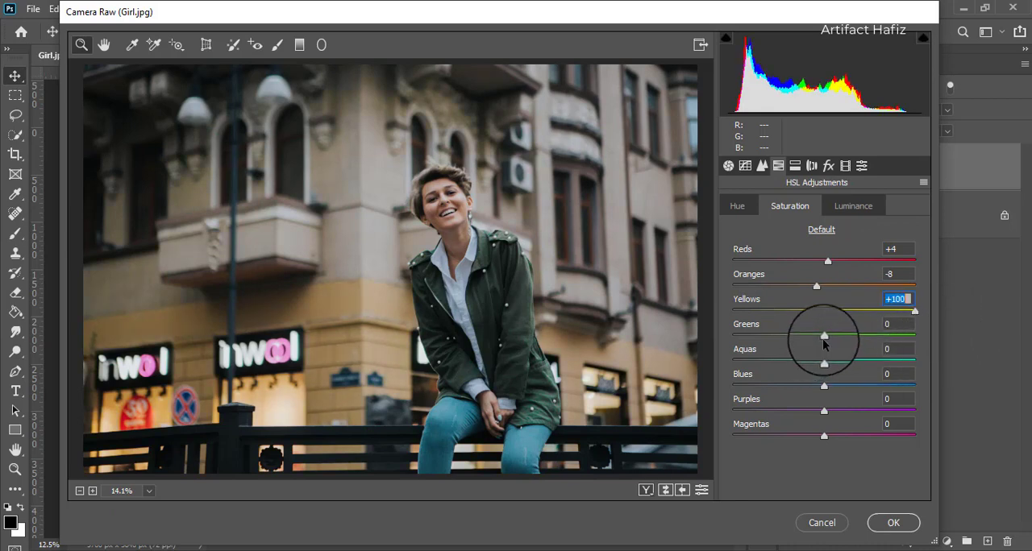
left_click_drag(826, 340, 912, 384)
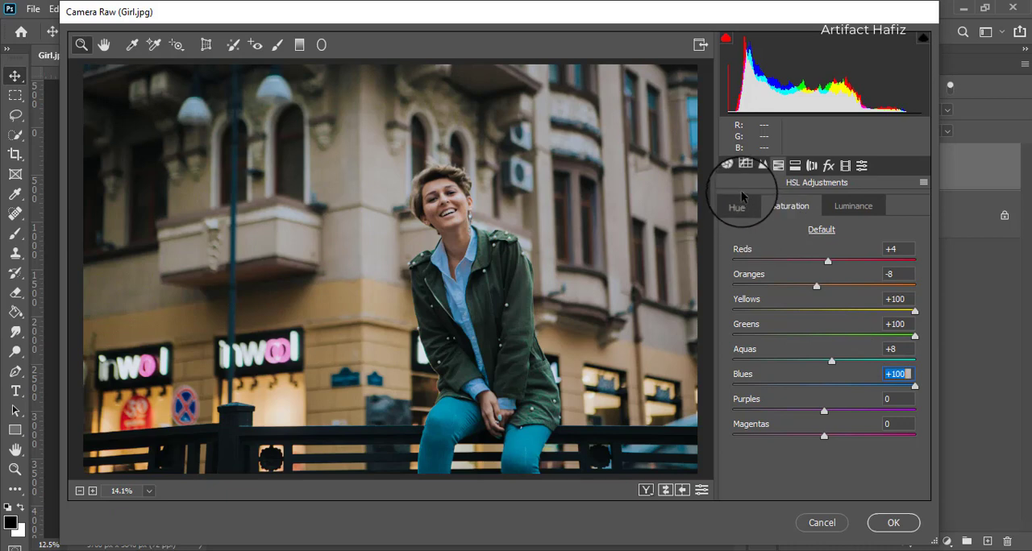
- Set the HSL luminance to Oranges +25, Yellows -9, Greens +13, Aquas +100 and Blues +11
left_click(842, 209)
left_click_drag(824, 286, 659, 303)
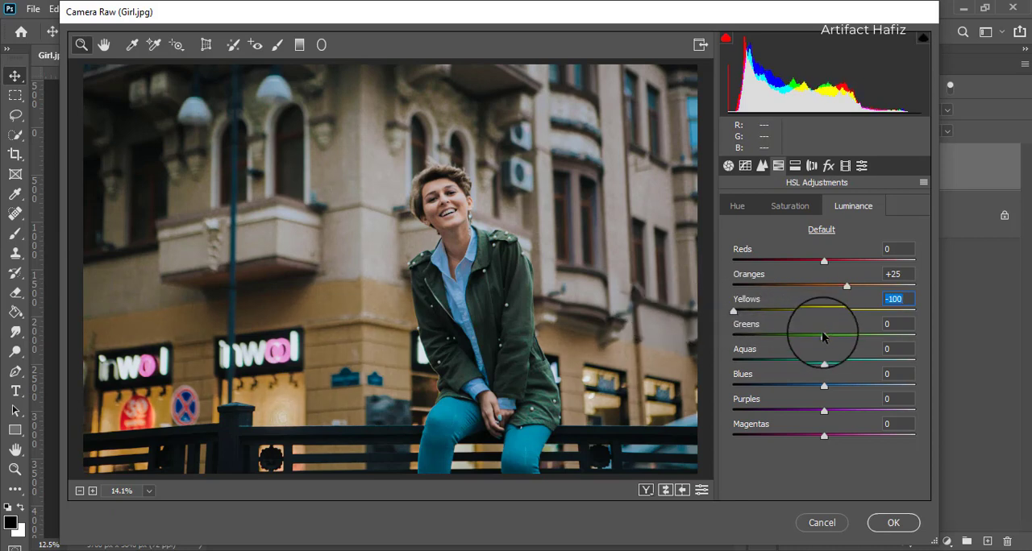
mouse_move(734, 312)
left_mouse_down()
mouse_move(833, 316)
mouse_move(814, 311)
mouse_move(844, 337)
mouse_move(903, 339)
mouse_move(825, 341)
mouse_move(835, 347)
mouse_move(877, 363)
mouse_move(908, 358)
mouse_move(743, 368)
mouse_move(989, 357)
left_mouse_up()
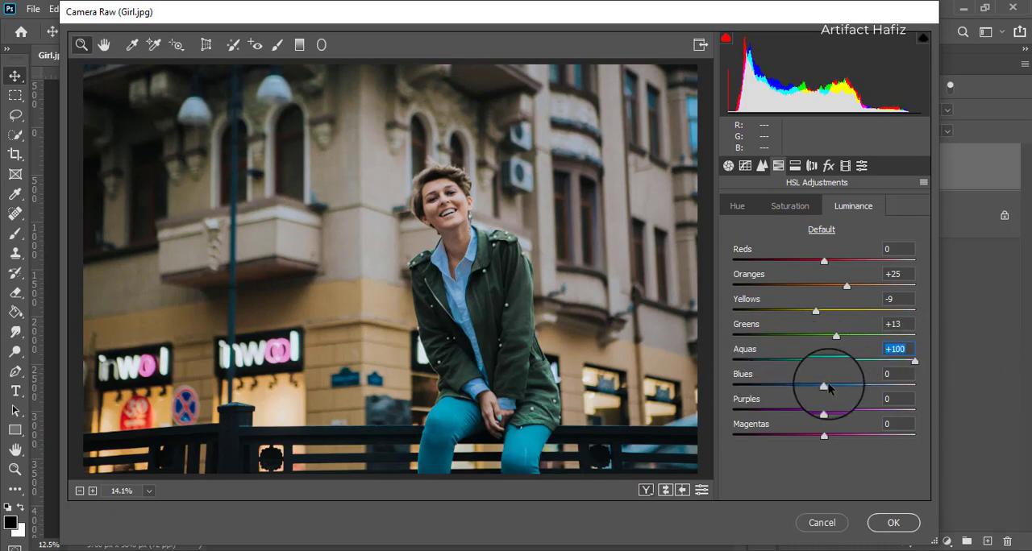
mouse_move(824, 385)
left_mouse_down()
mouse_move(912, 388)
mouse_move(774, 388)
mouse_move(834, 386)
left_mouse_up()
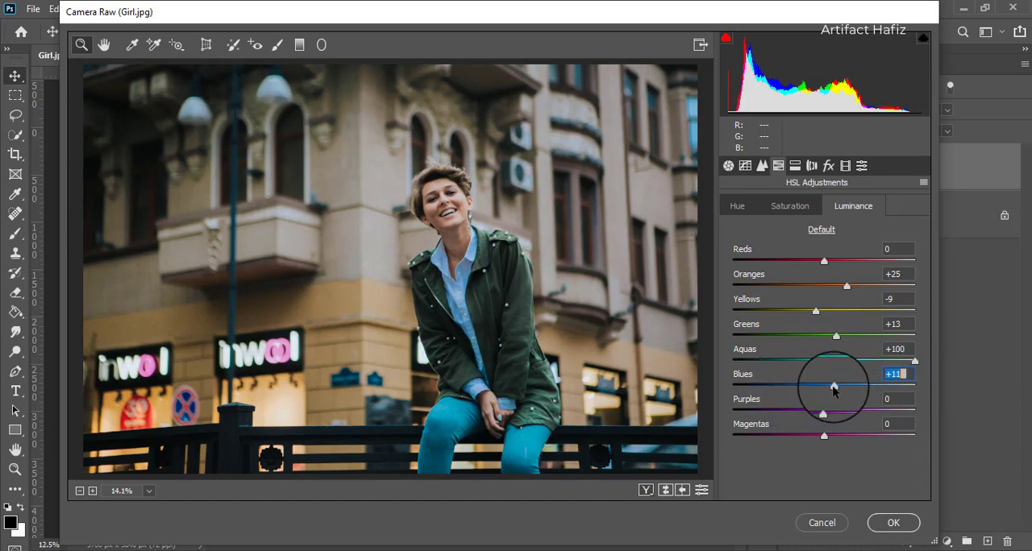
- Shift the HSL hue of the Aquas to +88, the Blues to -16 and the Yellows to -8
left_click(737, 206)
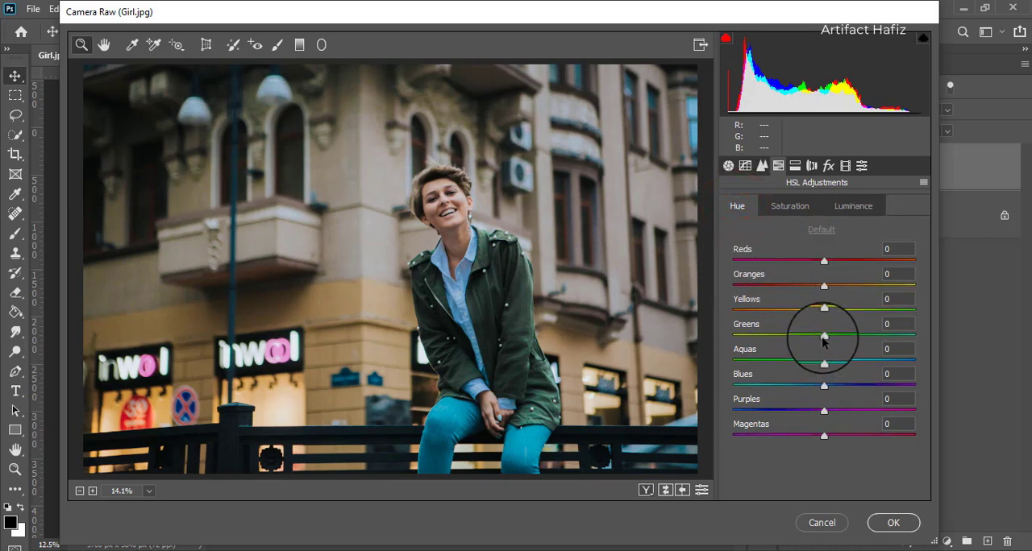
left_click_drag(824, 362, 904, 359)
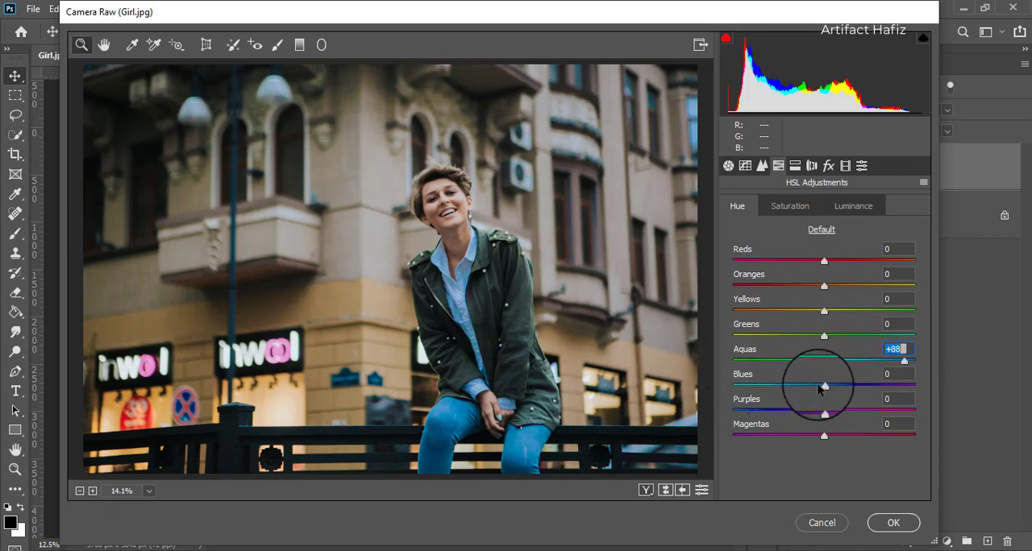
mouse_move(826, 387)
left_mouse_down()
mouse_move(922, 373)
mouse_move(763, 379)
mouse_move(809, 389)
left_mouse_up()
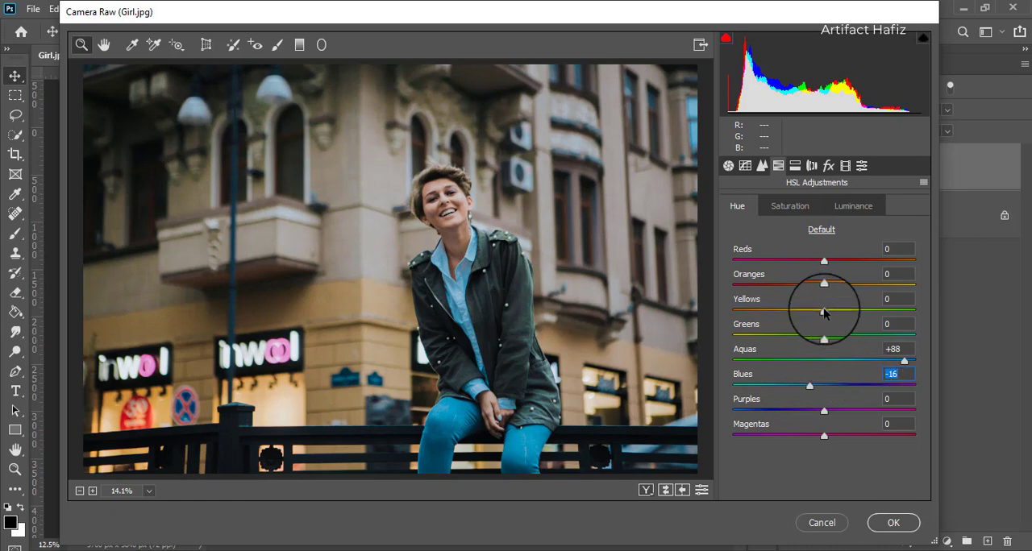
mouse_move(823, 311)
left_mouse_down()
mouse_move(937, 304)
mouse_move(778, 310)
mouse_move(818, 314)
left_mouse_up()
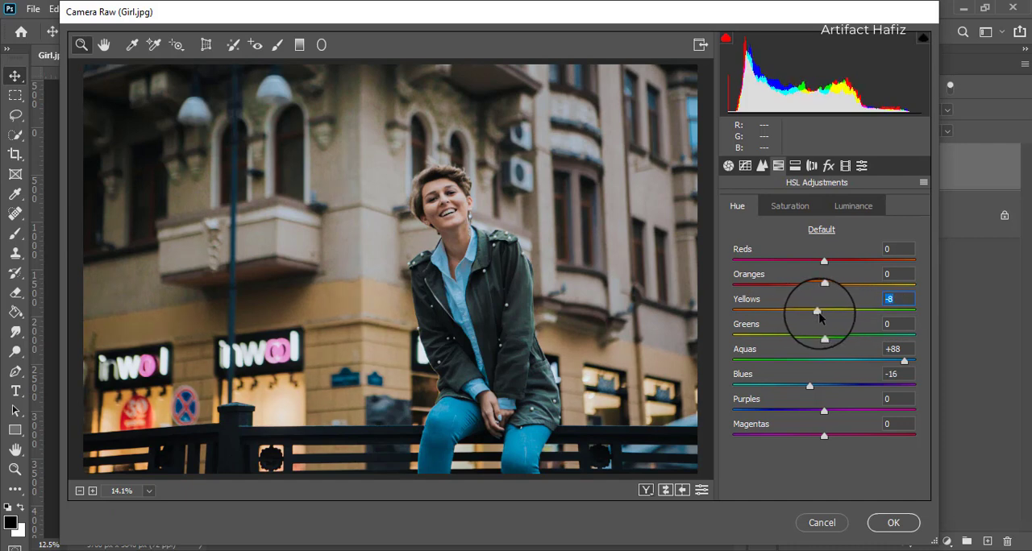
- Split-tone the highlights with a hue of 45 and a saturation of 18
left_click(797, 167)
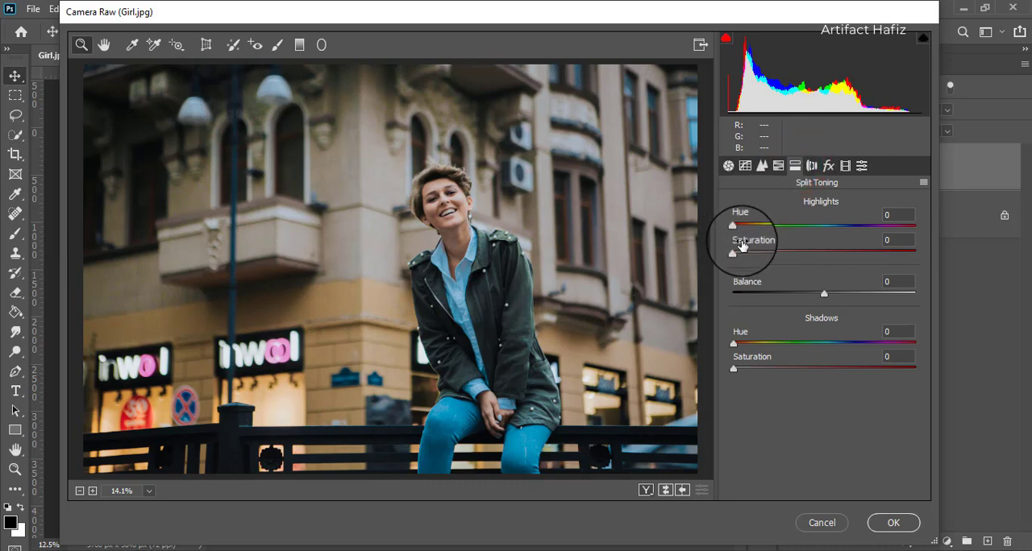
left_click_drag(733, 255, 796, 258)
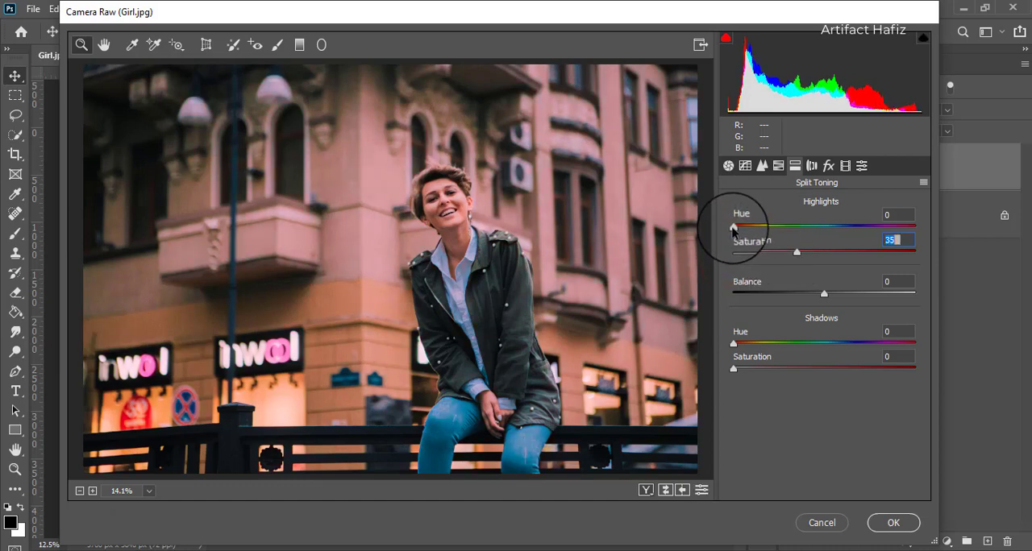
left_click_drag(733, 227, 761, 249)
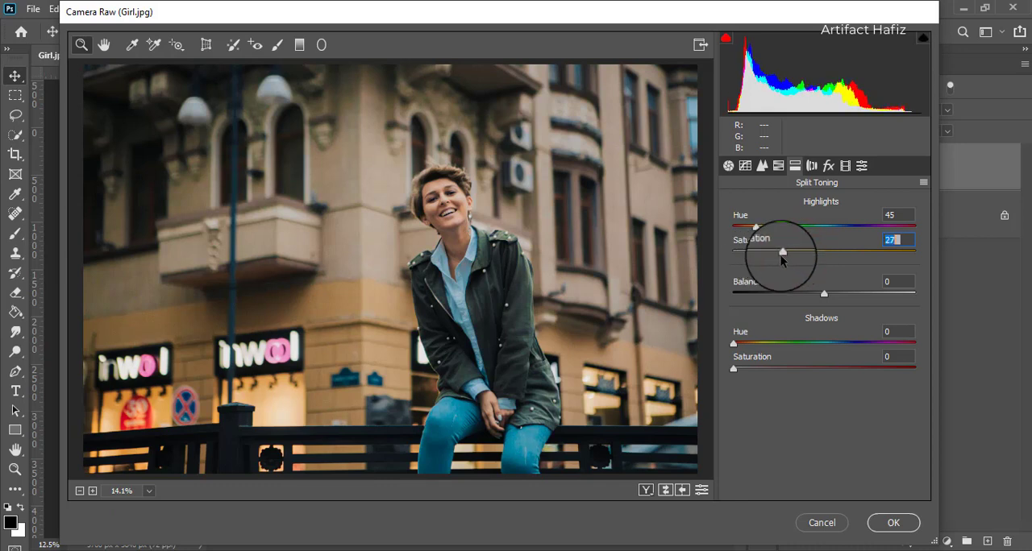
left_click_drag(768, 255, 763, 253)
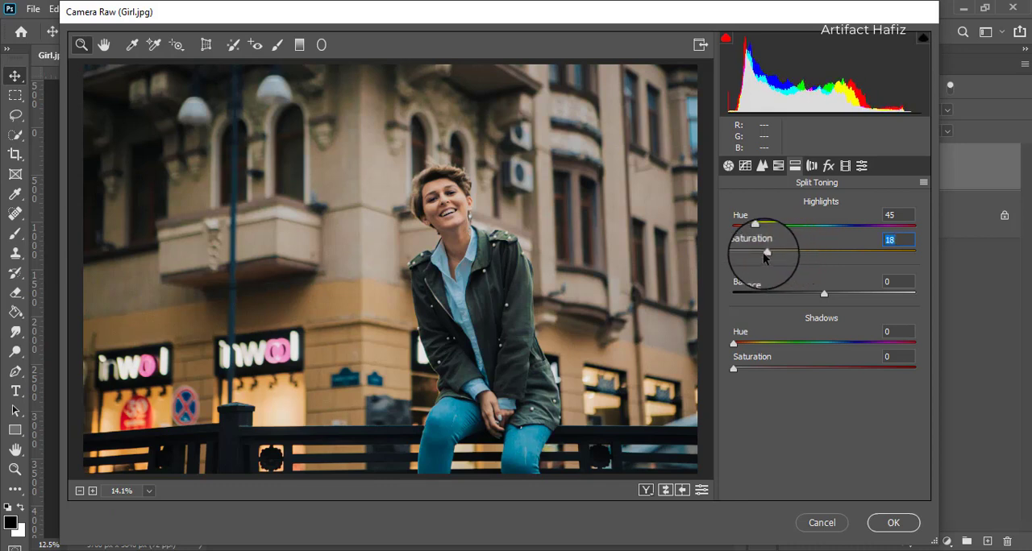
- Split-tone the shadows with a hue of 206 and a saturation of 5
left_click_drag(733, 369, 858, 371)
left_click_drag(732, 344, 769, 375)
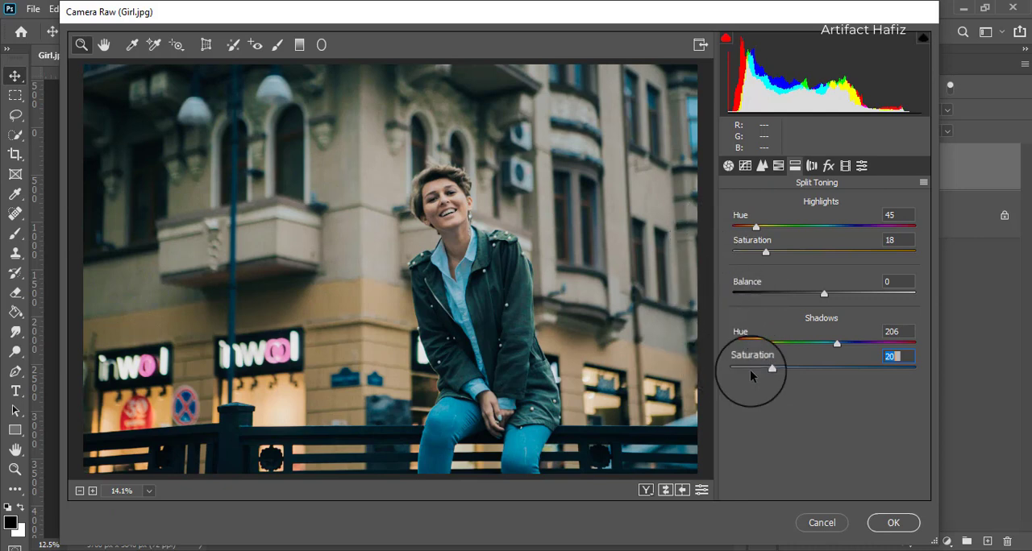
left_click_drag(767, 368, 740, 369)
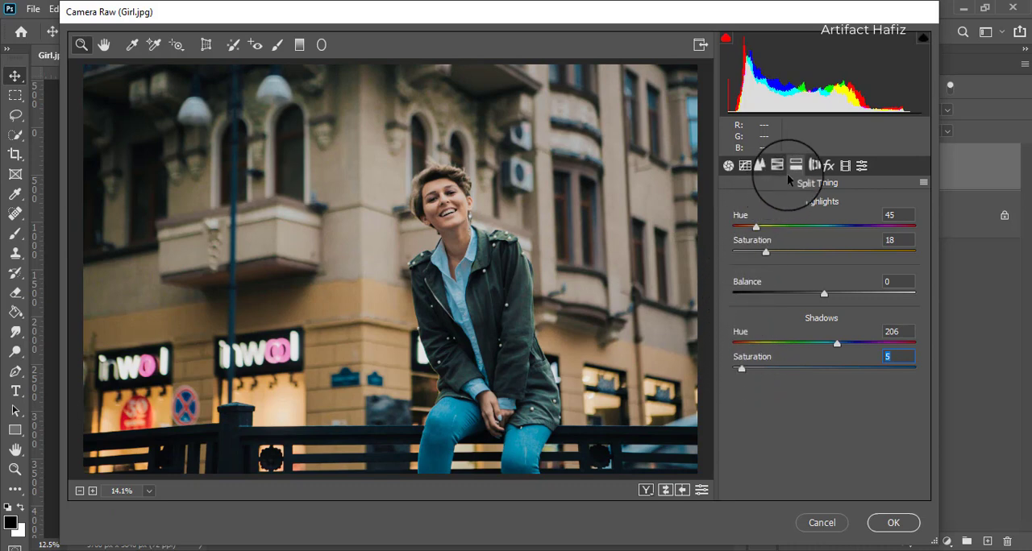
- Calibrate the primary hues to Red +5, Green -8 and Blue -3
left_click(845, 166)
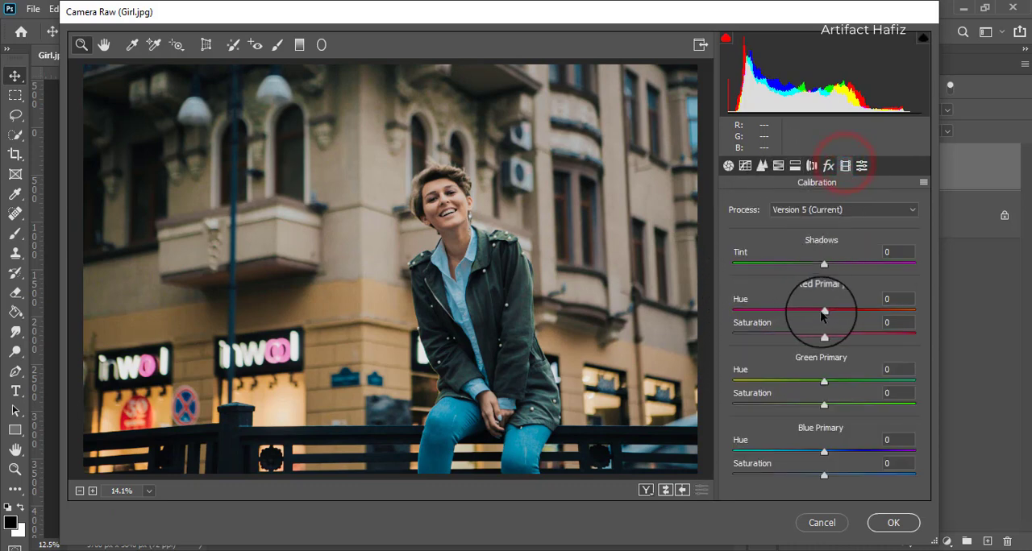
mouse_move(810, 310)
left_mouse_down()
mouse_move(849, 310)
mouse_move(826, 318)
left_mouse_up()
mouse_move(823, 381)
left_mouse_down()
mouse_move(839, 382)
mouse_move(805, 381)
left_mouse_up()
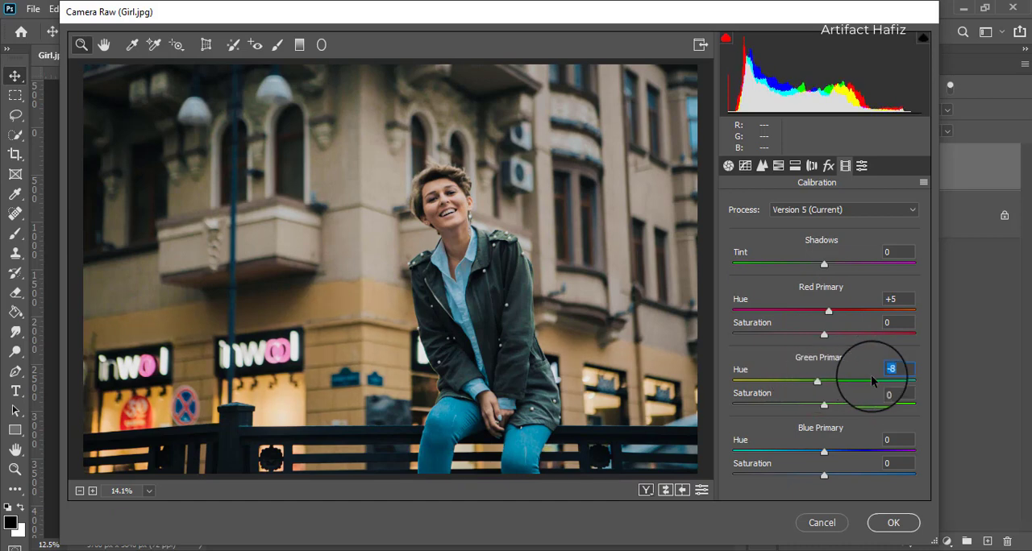
mouse_move(824, 453)
left_mouse_down()
mouse_move(859, 449)
mouse_move(779, 452)
mouse_move(828, 450)
mouse_move(813, 454)
left_mouse_up()
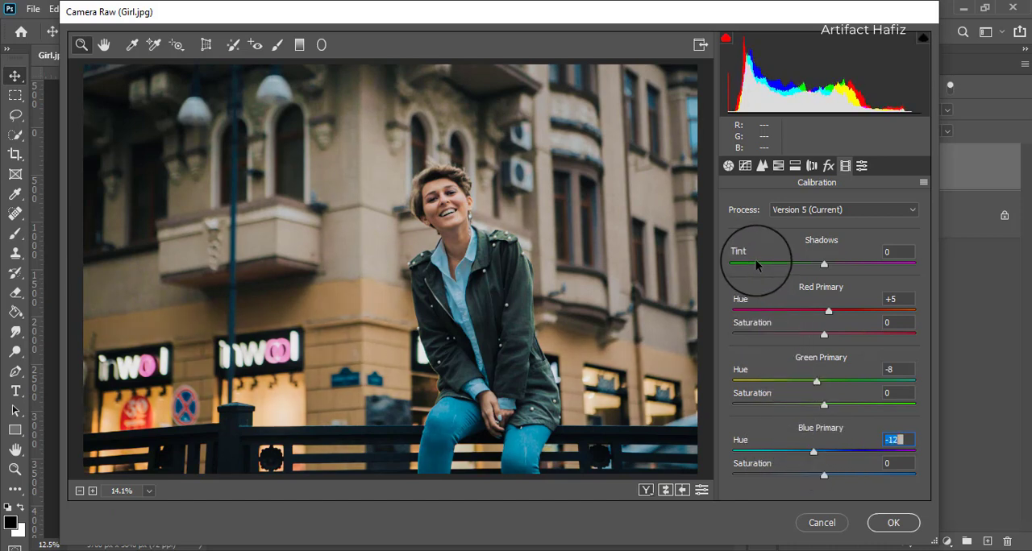
left_click_drag(814, 452, 819, 451)
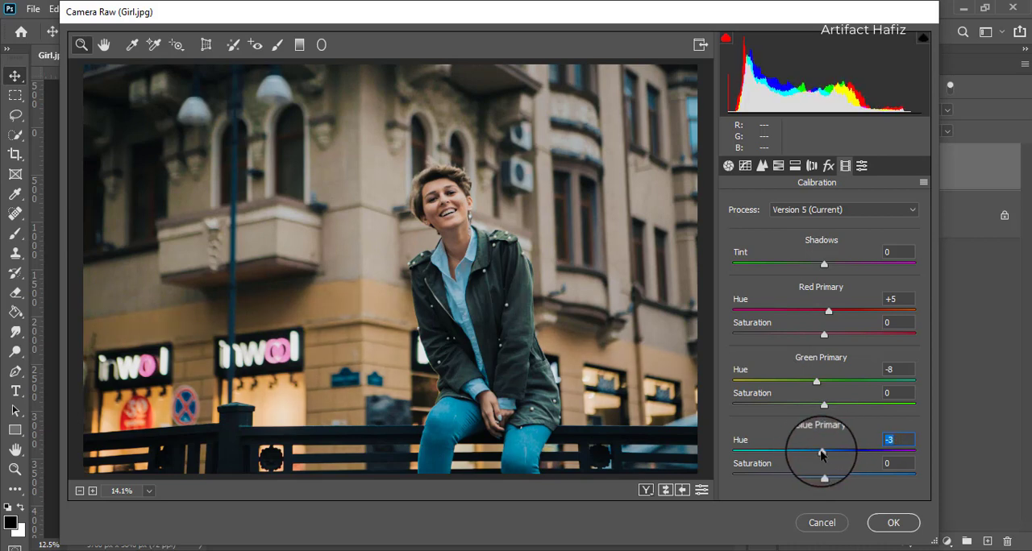
- Lift the black point of the point tone curve to output 15 for RGB and output 10 for the Blue channel
left_click(742, 168)
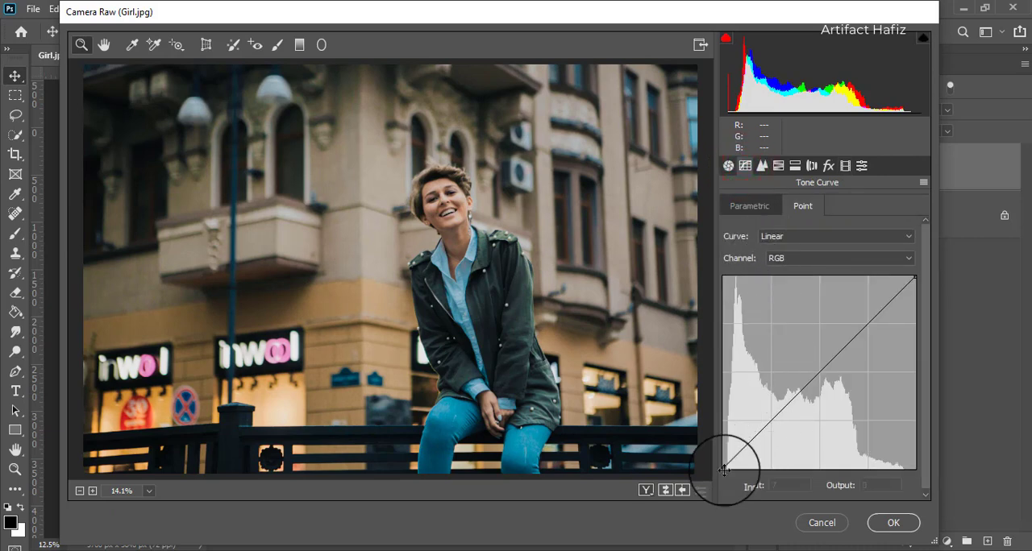
left_click_drag(725, 469, 703, 457)
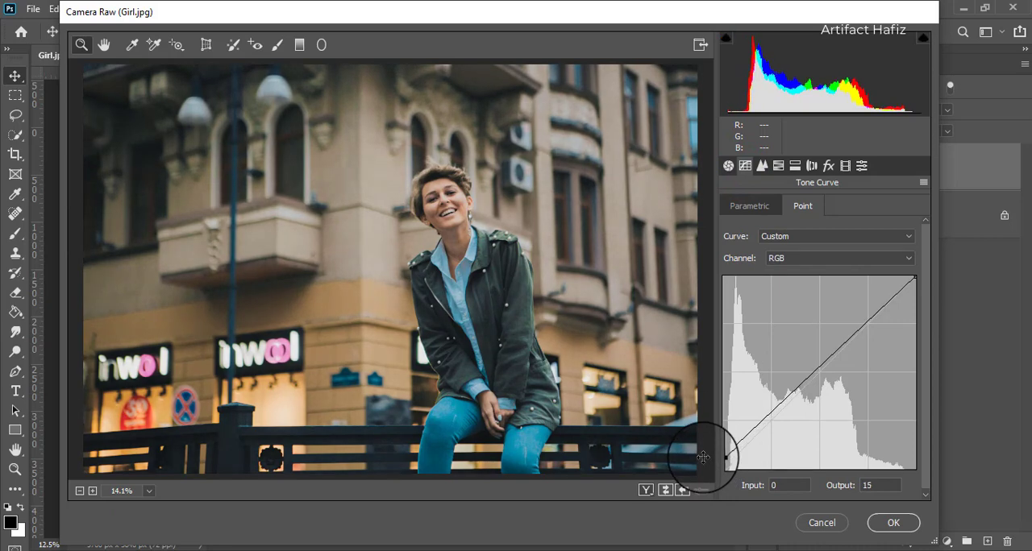
left_click(774, 259)
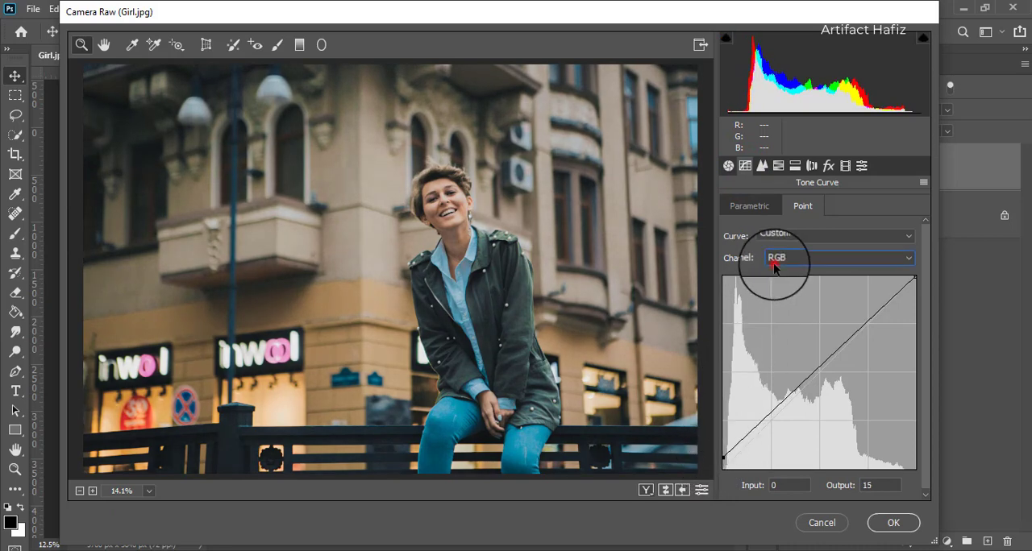
left_click(774, 308)
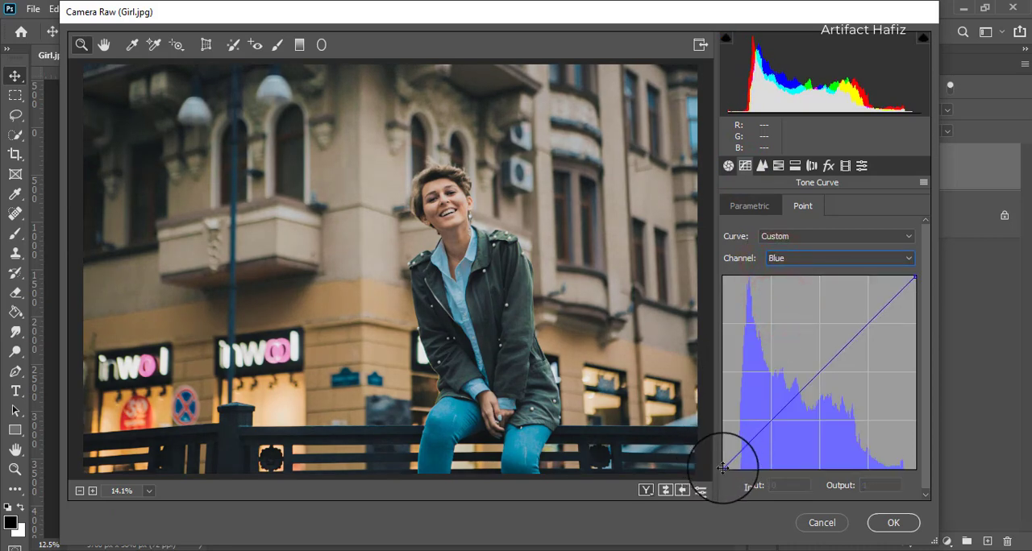
left_click_drag(723, 468, 715, 461)
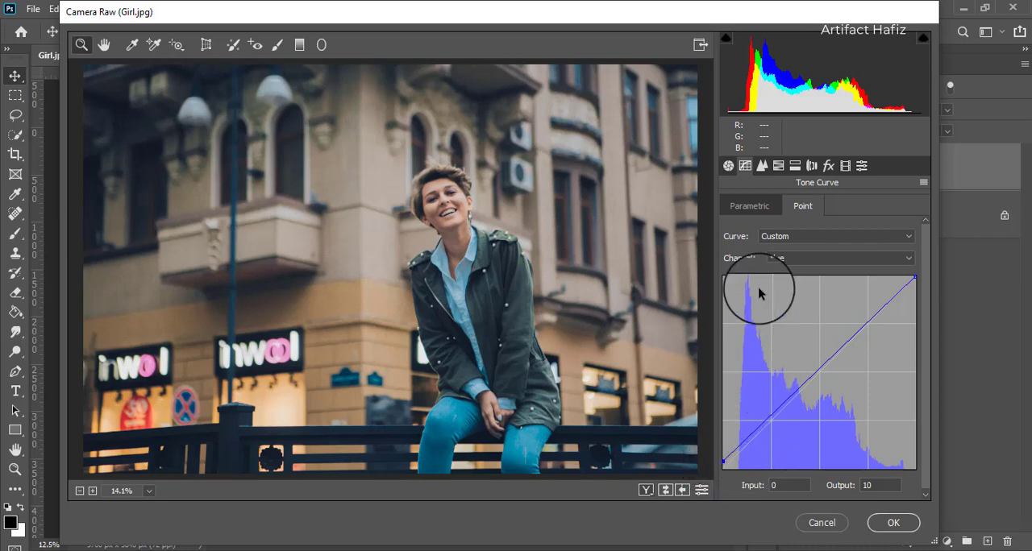
- Lower the basic Exposure to about -0.25 and raise the Whites to +28
left_click(728, 165)
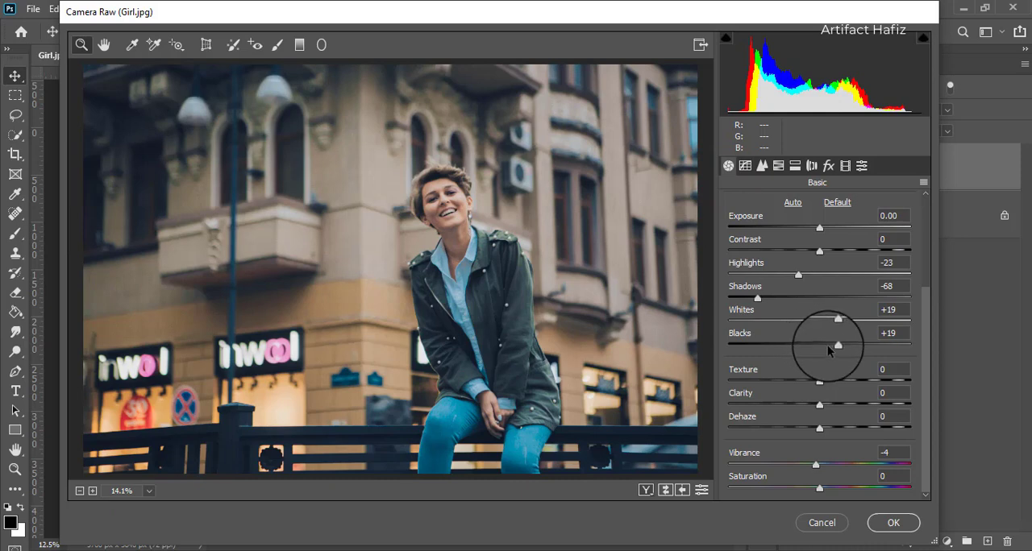
left_click_drag(819, 230, 814, 233)
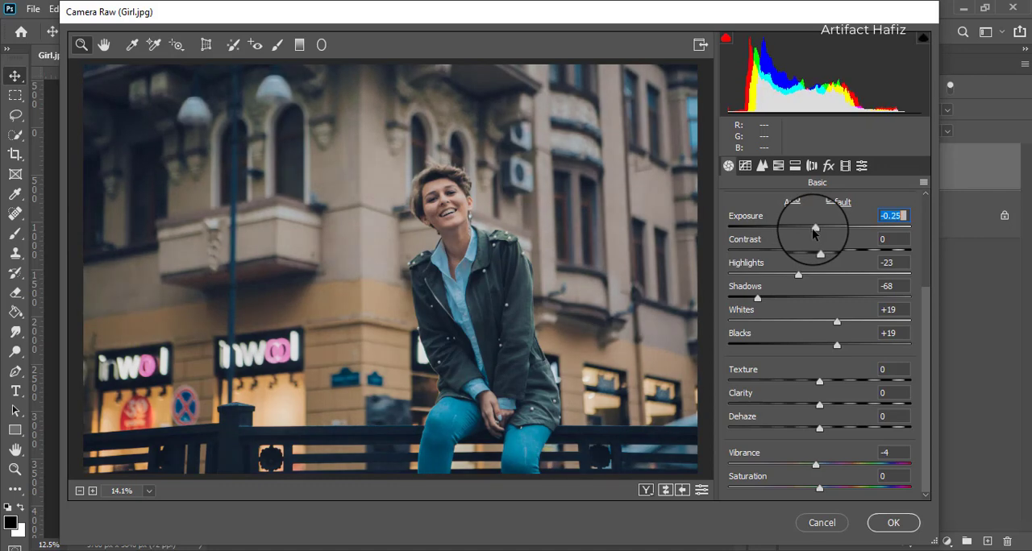
mouse_move(837, 322)
left_mouse_down()
mouse_move(848, 316)
mouse_move(843, 323)
left_mouse_up()
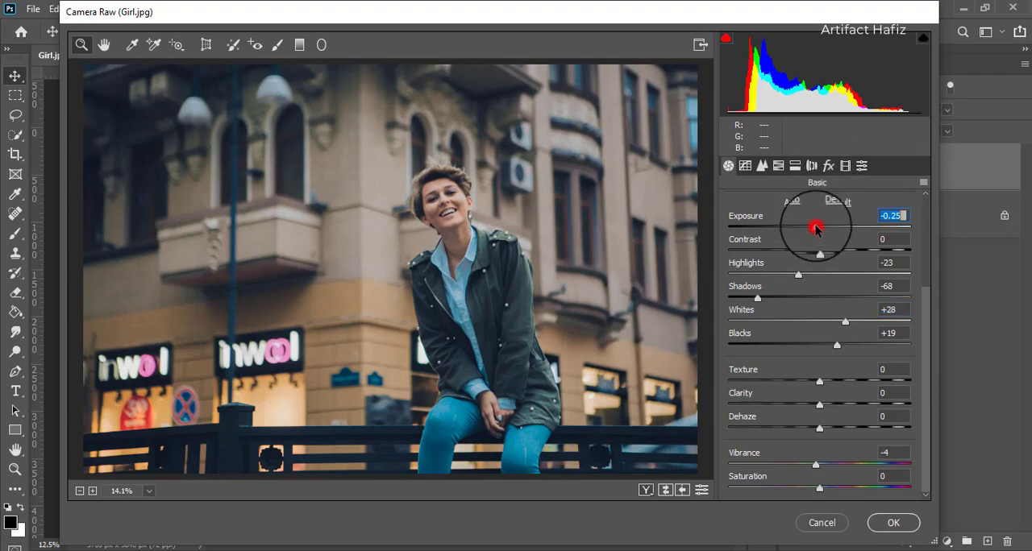
left_click_drag(816, 230, 816, 229)
- Apply the Camera Raw adjustments and compare the photo before and after by hiding and reshowing the Background copy layer
left_click(894, 520)
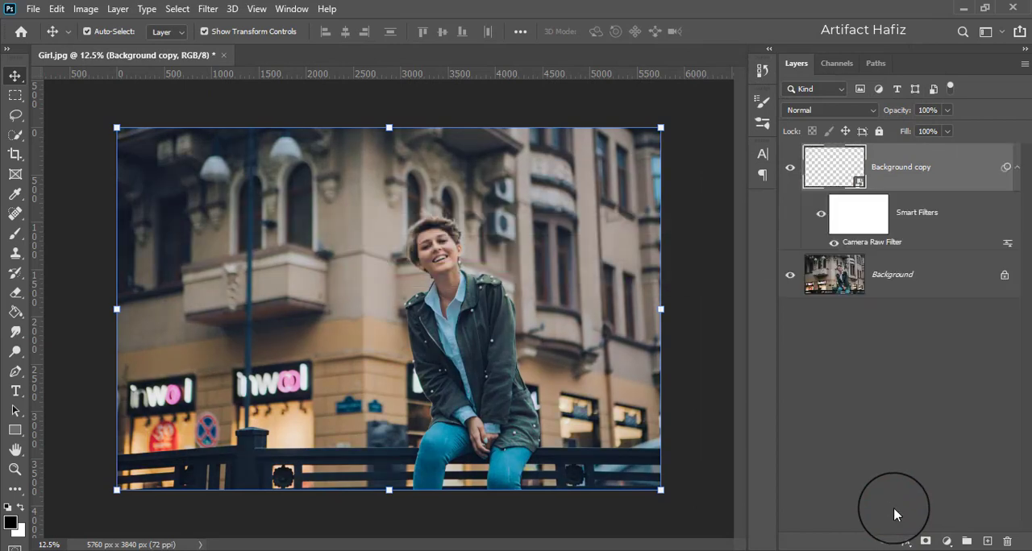
left_click(790, 169)
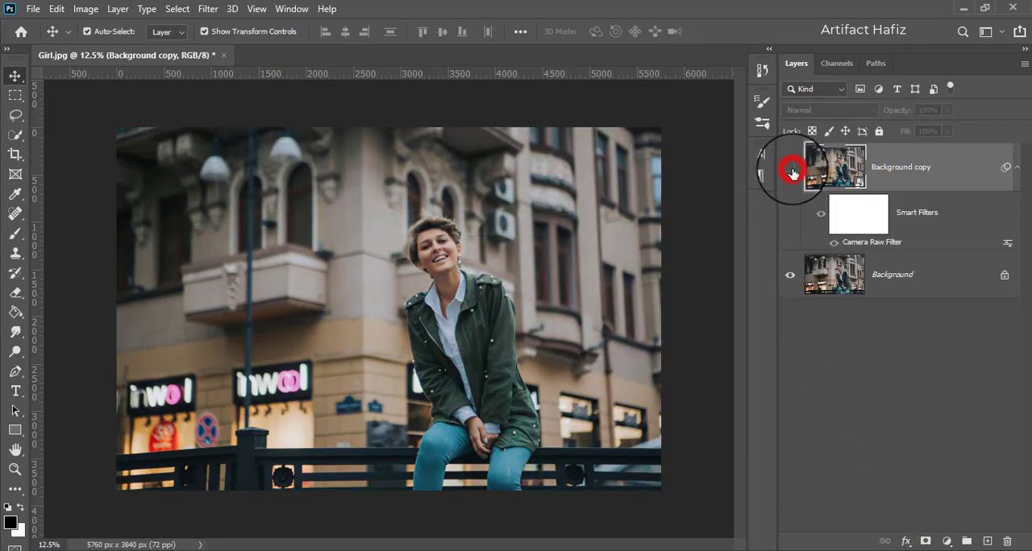
left_click(790, 169)
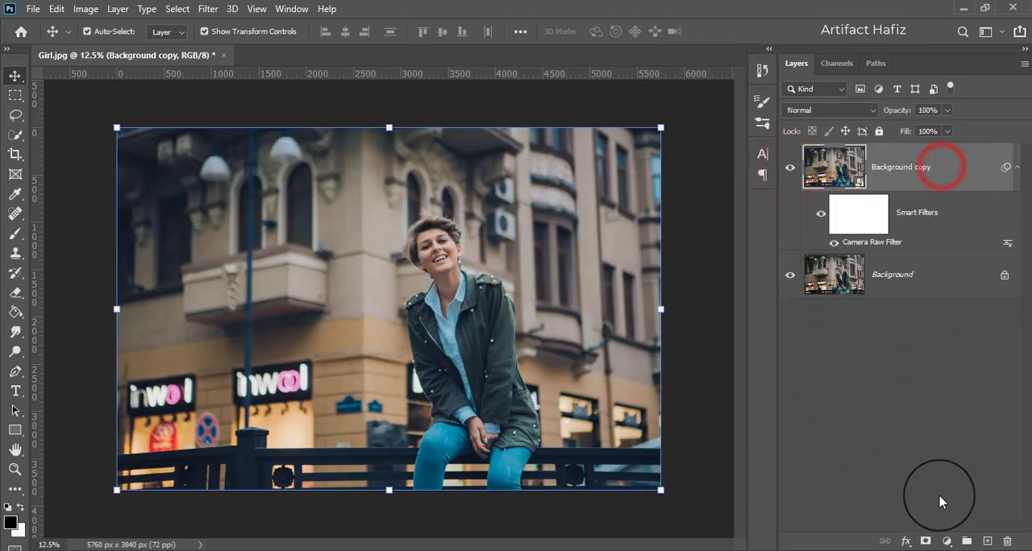
- Add a Color Balance adjustment layer and set its midtones to Cyan/Red -8, Magenta/Green -7 and Yellow/Blue +1
left_click(947, 541)
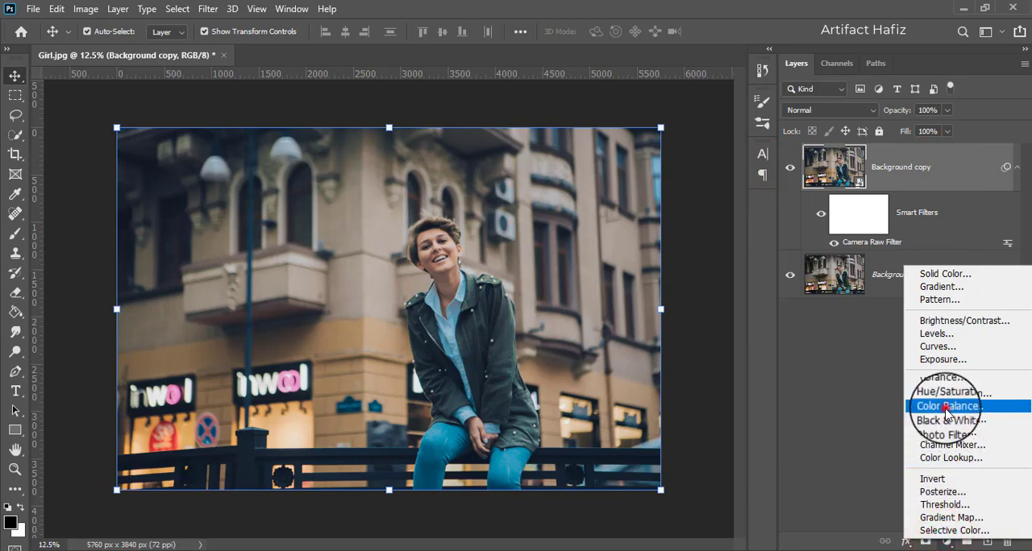
left_click(947, 405)
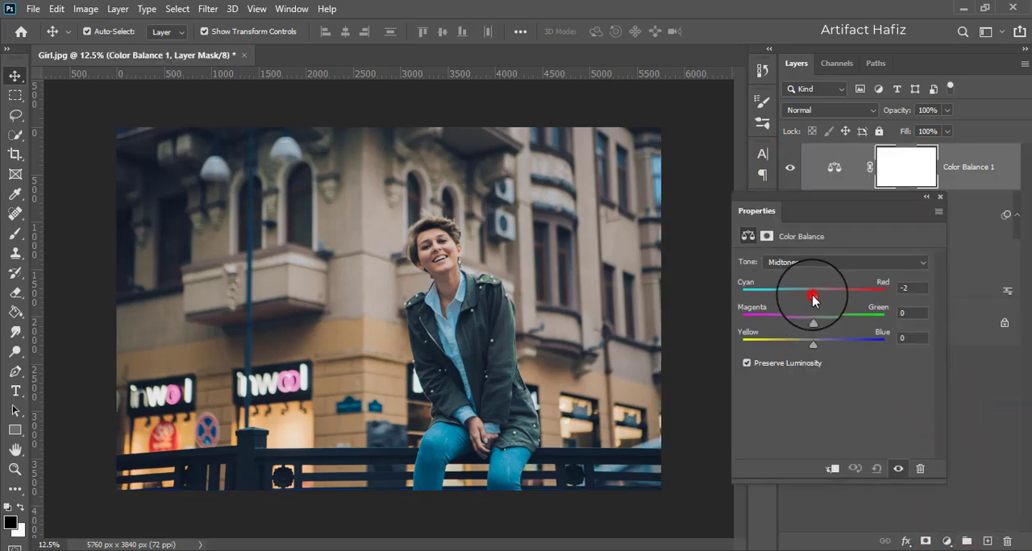
left_click_drag(812, 297, 807, 297)
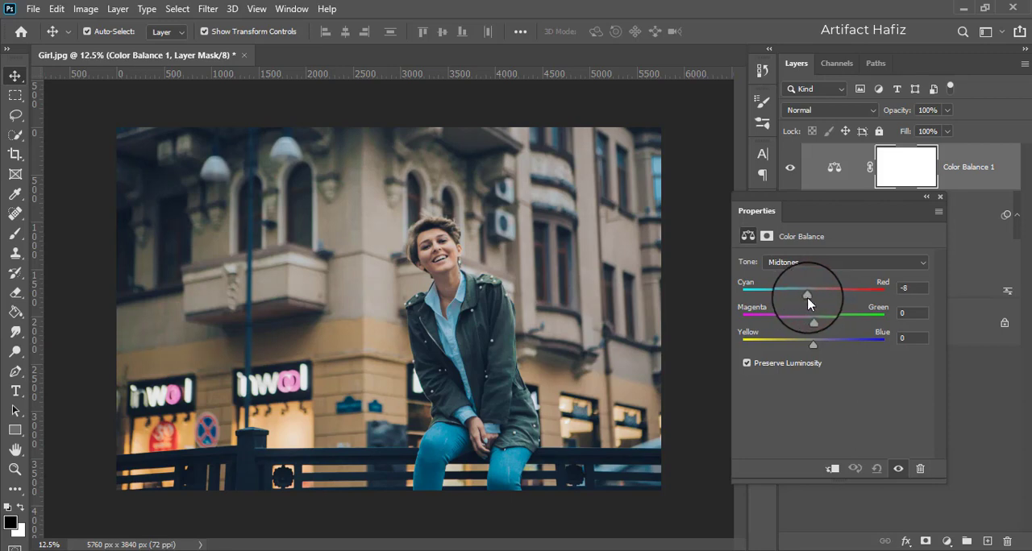
left_click_drag(812, 346, 815, 321)
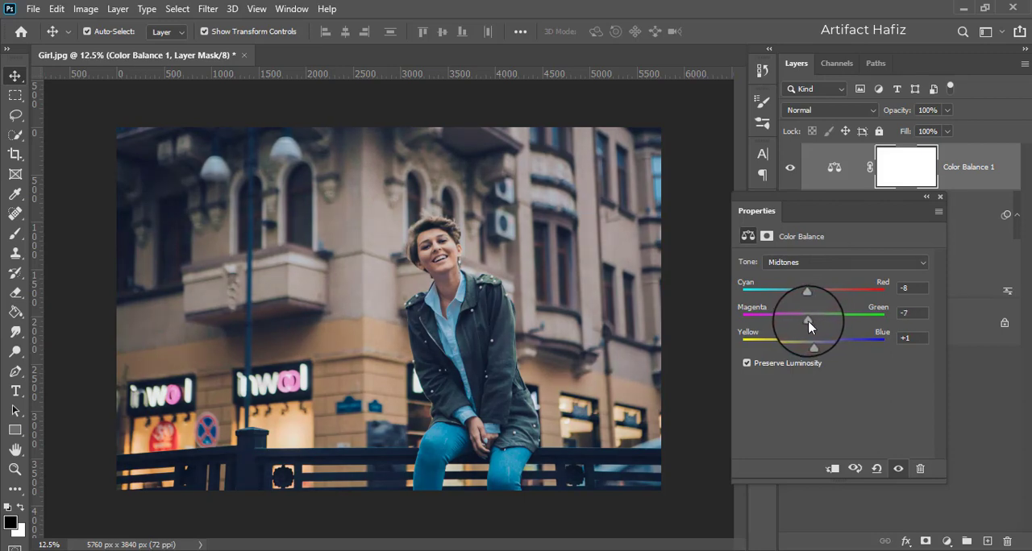
- Set the Color Balance shadows to Cyan/Red -2 and Yellow/Blue -1
left_click(809, 265)
left_click(810, 277)
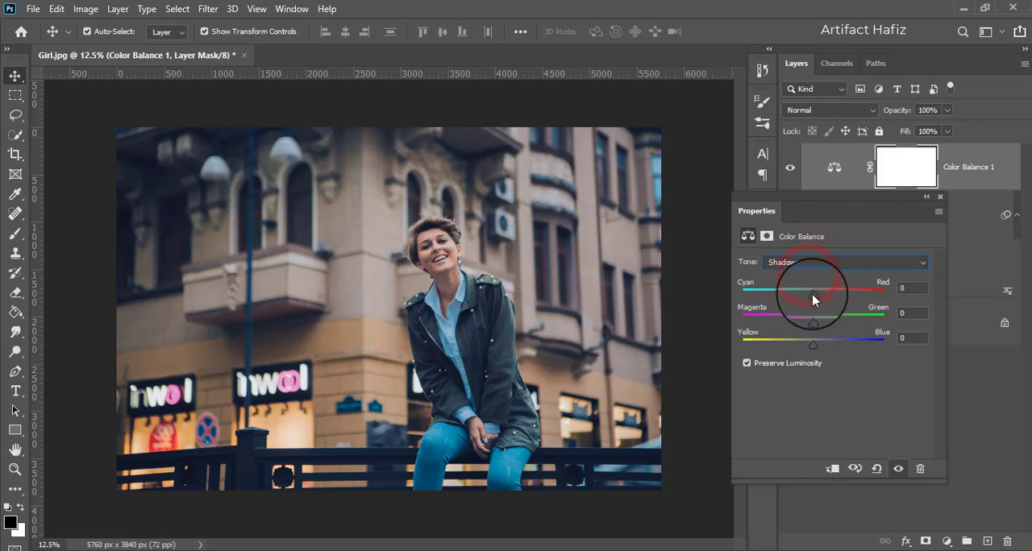
left_click_drag(817, 295, 818, 294)
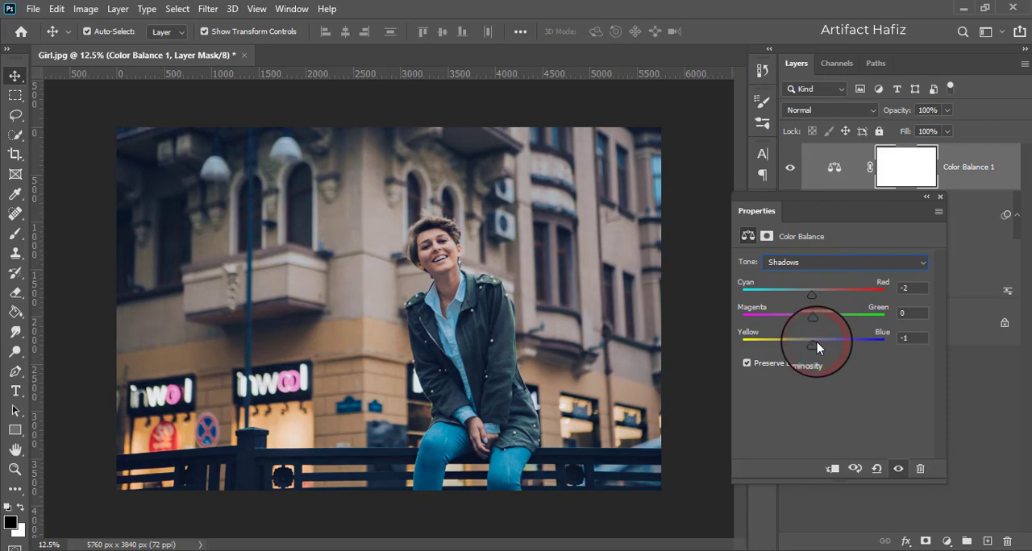
- Set the Color Balance highlights to Cyan/Red -8, Magenta/Green -2 and Yellow/Blue -3
left_click(816, 261)
left_click(808, 298)
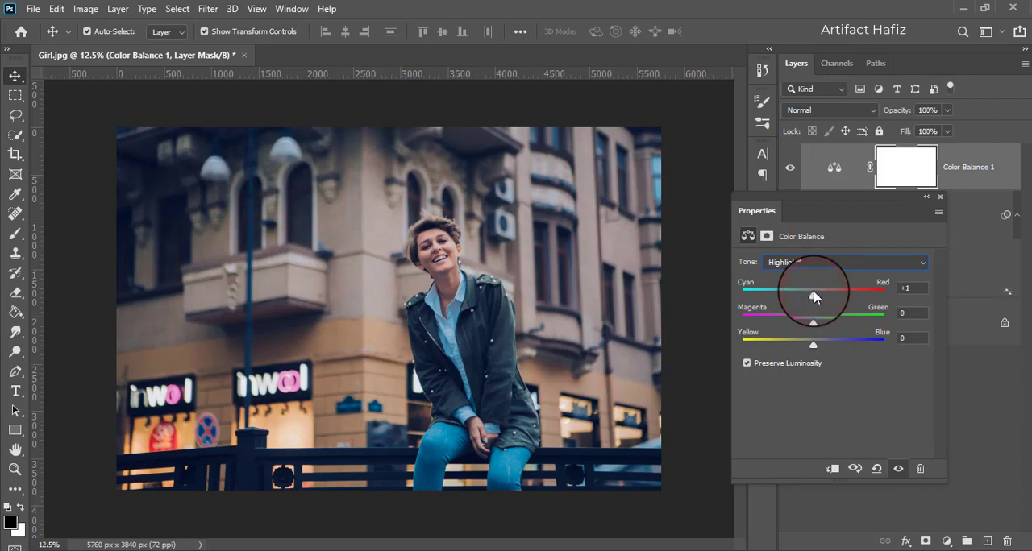
left_click_drag(804, 324, 811, 344)
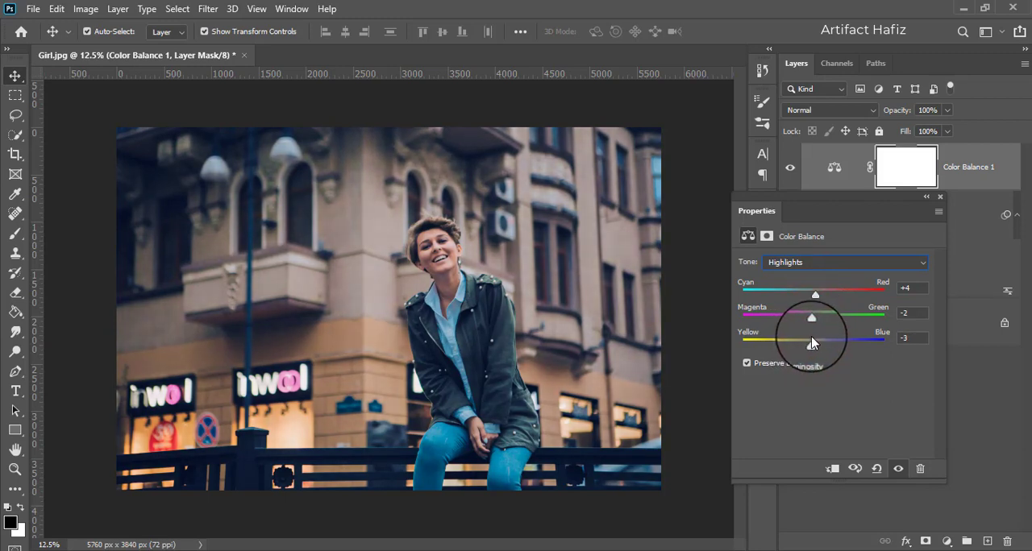
left_click_drag(813, 299, 802, 300)
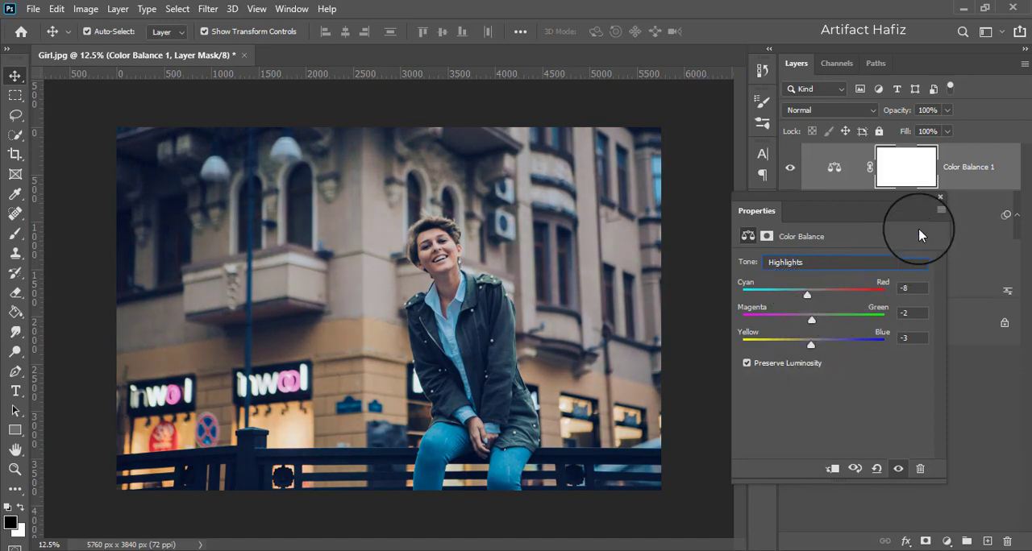
left_click(940, 199)
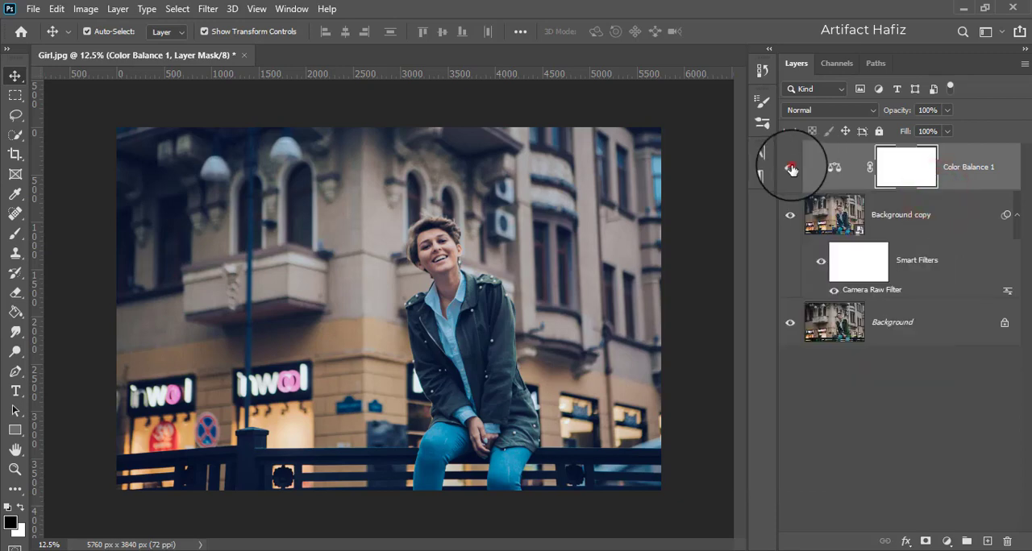
- Compare the photo with and without the Color Balance layer and lower that layer's opacity to 77%
left_click(791, 168)
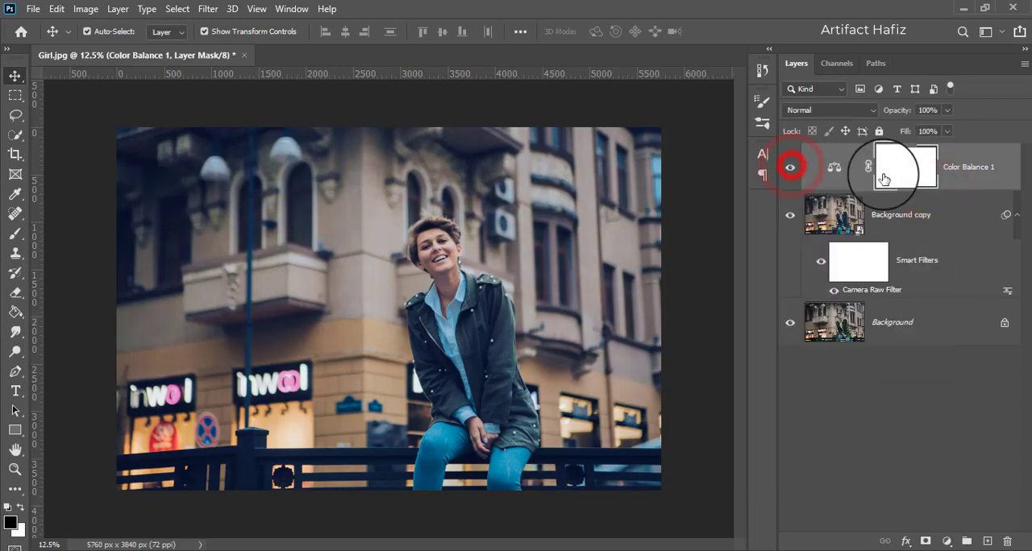
left_click(788, 169)
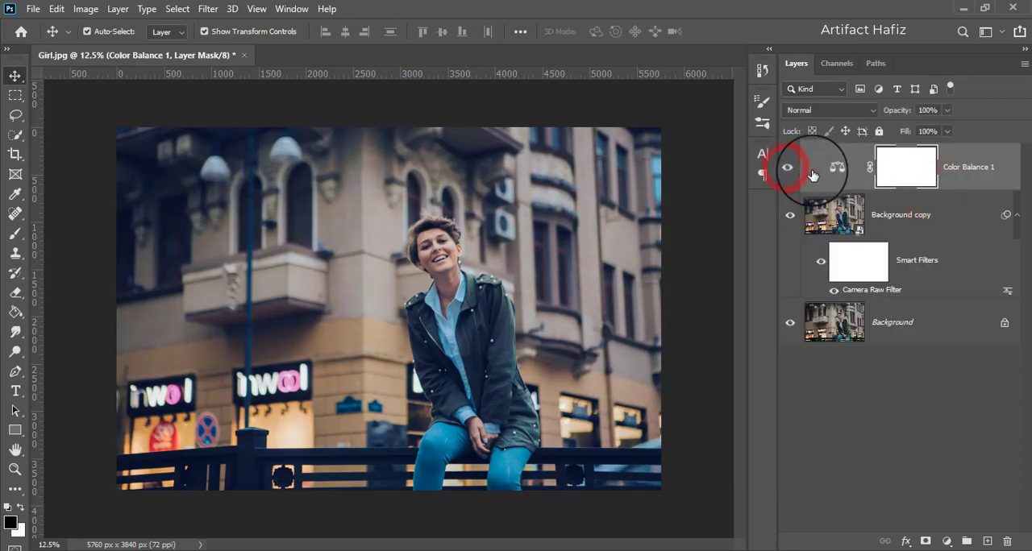
left_click(953, 173)
left_click(948, 111)
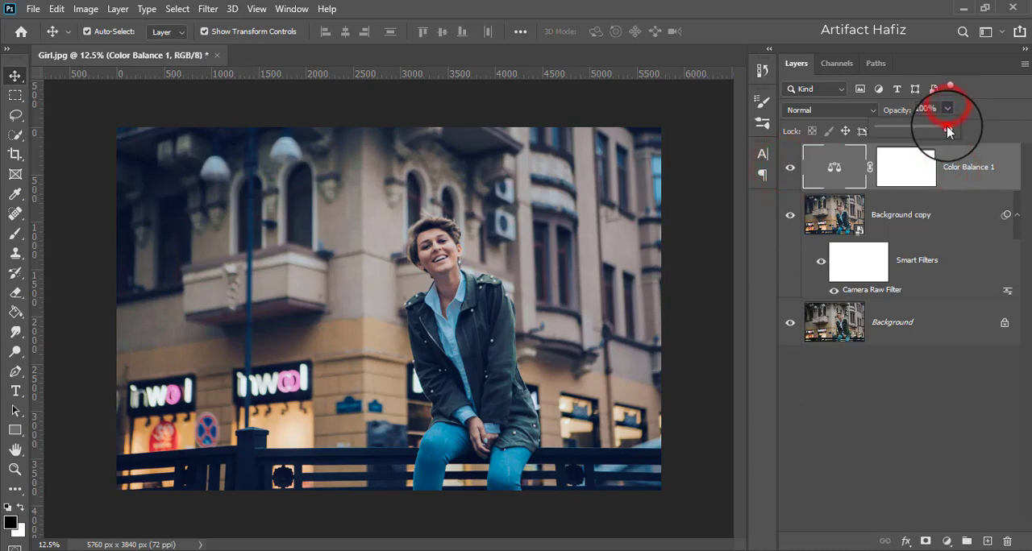
left_click_drag(948, 130, 933, 131)
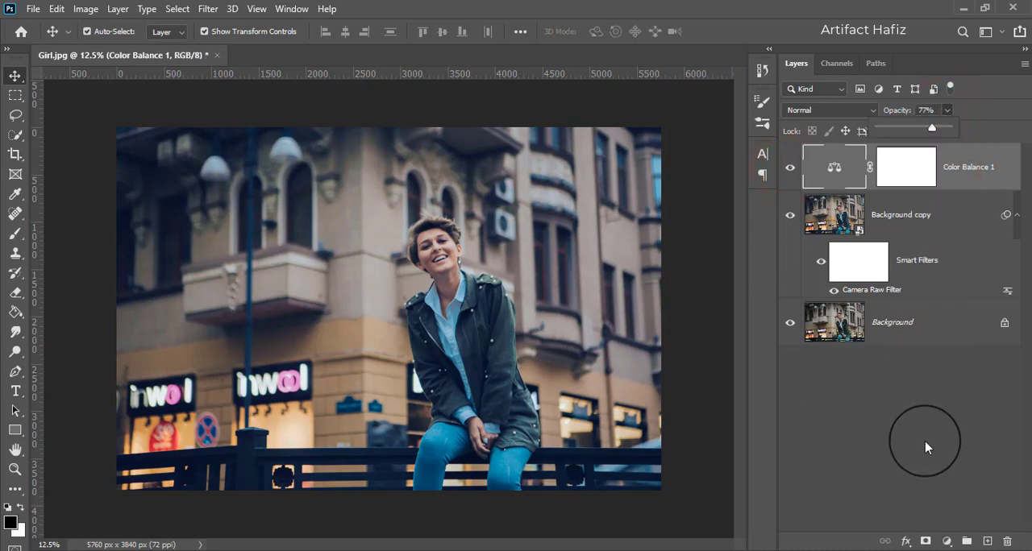
- Add a Color Lookup adjustment layer above Color Balance using the Crisp_Winter.look 3D LUT
left_click(947, 541)
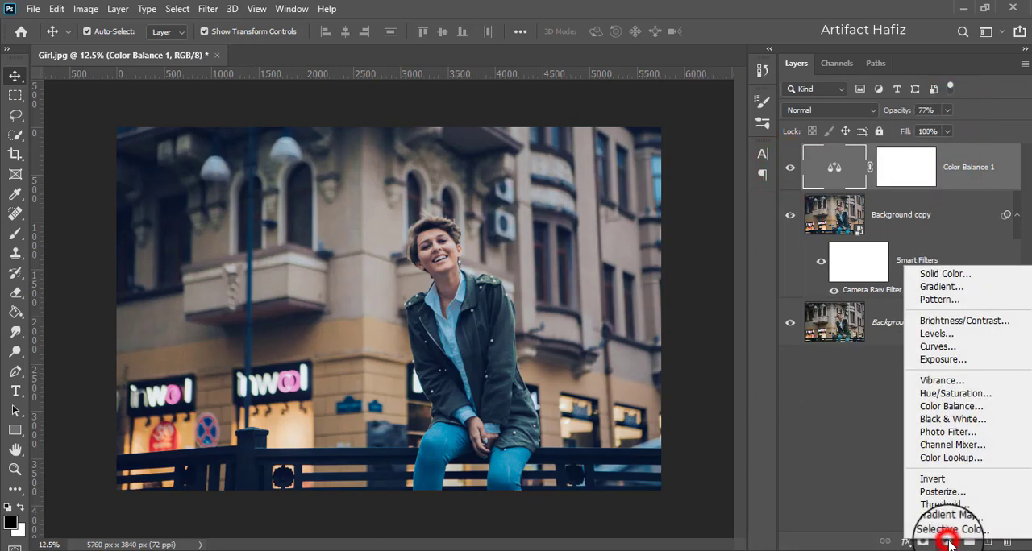
left_click(948, 458)
left_click(858, 262)
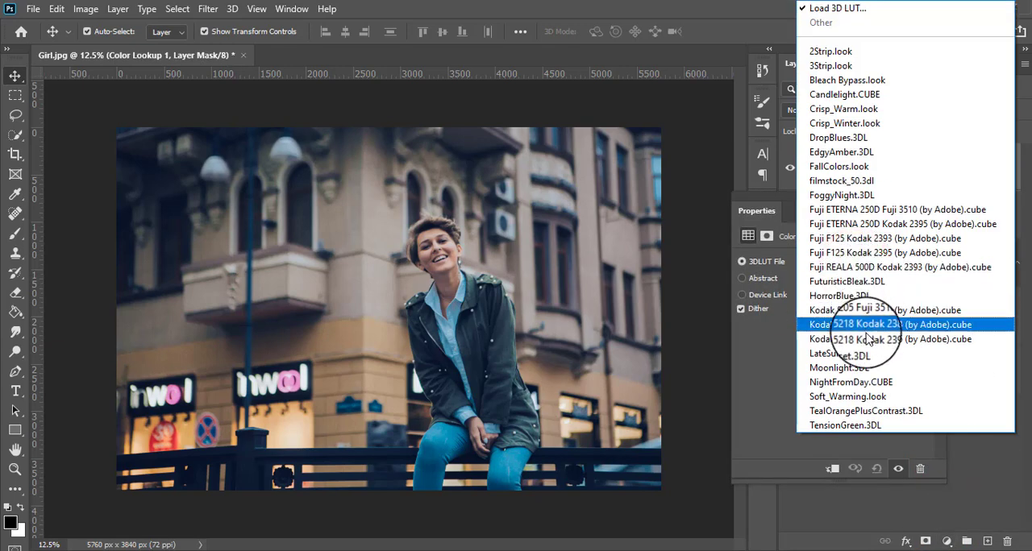
left_click(843, 123)
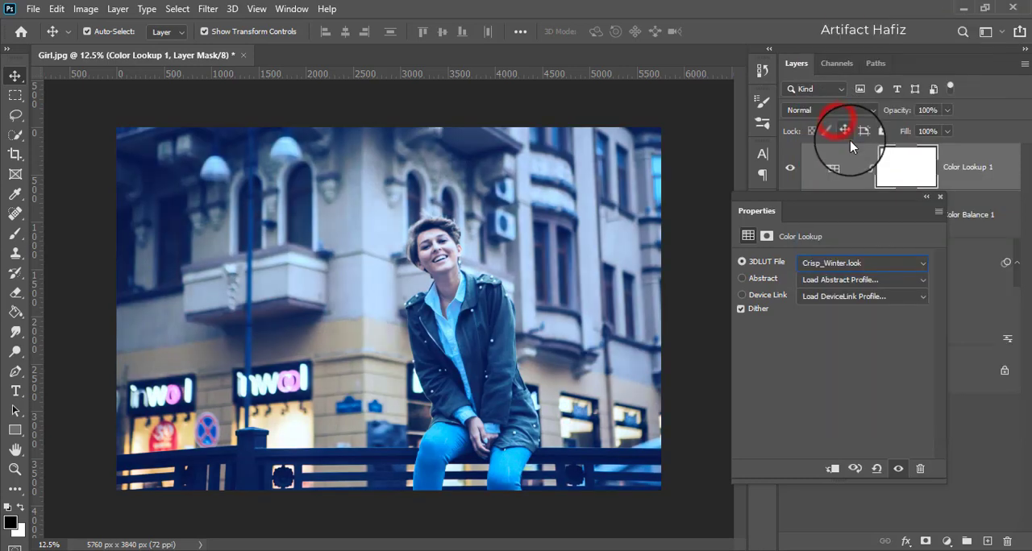
left_click(942, 197)
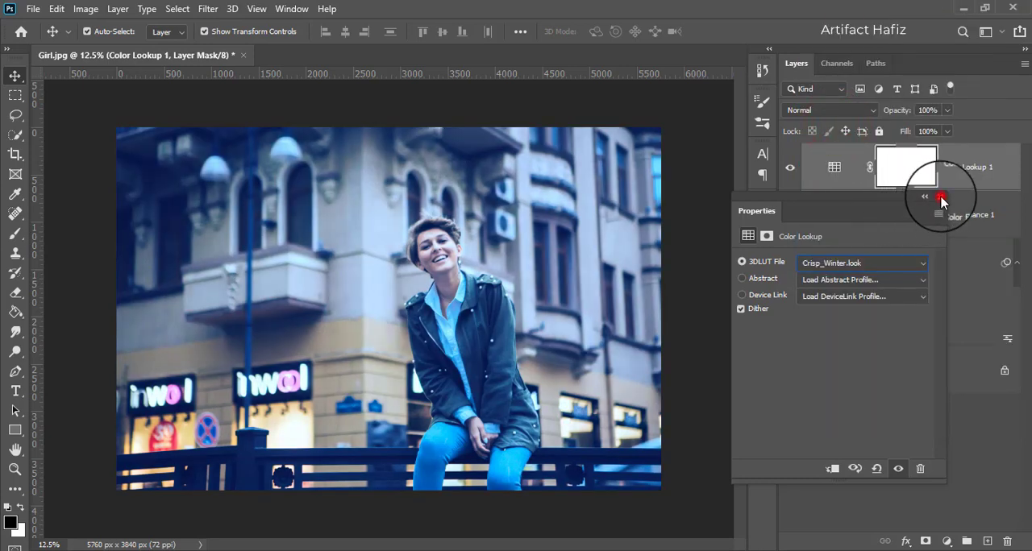
- Blend the Crisp_Winter lookup layer in Lighter Color mode at 59% opacity
left_click(832, 111)
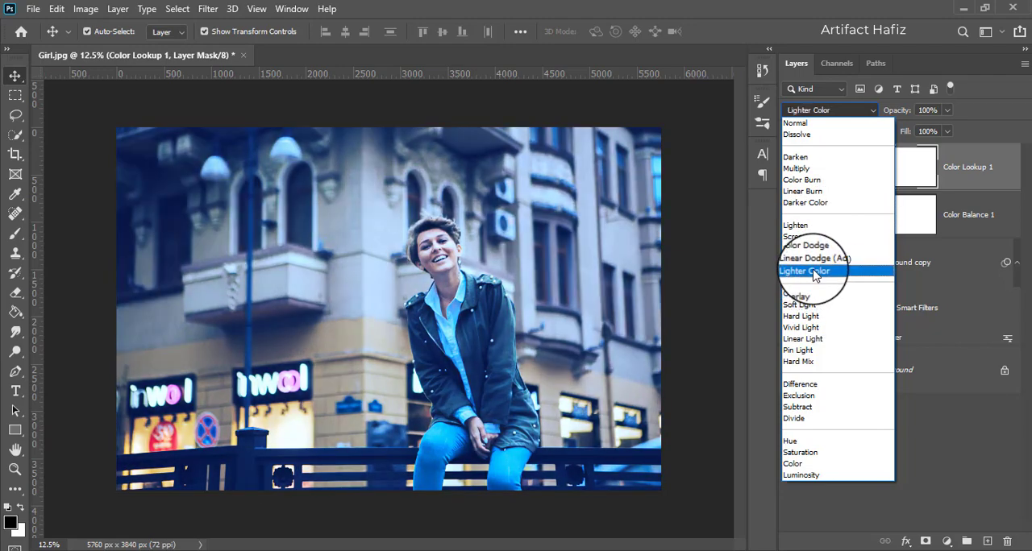
left_click(815, 273)
left_click(963, 170)
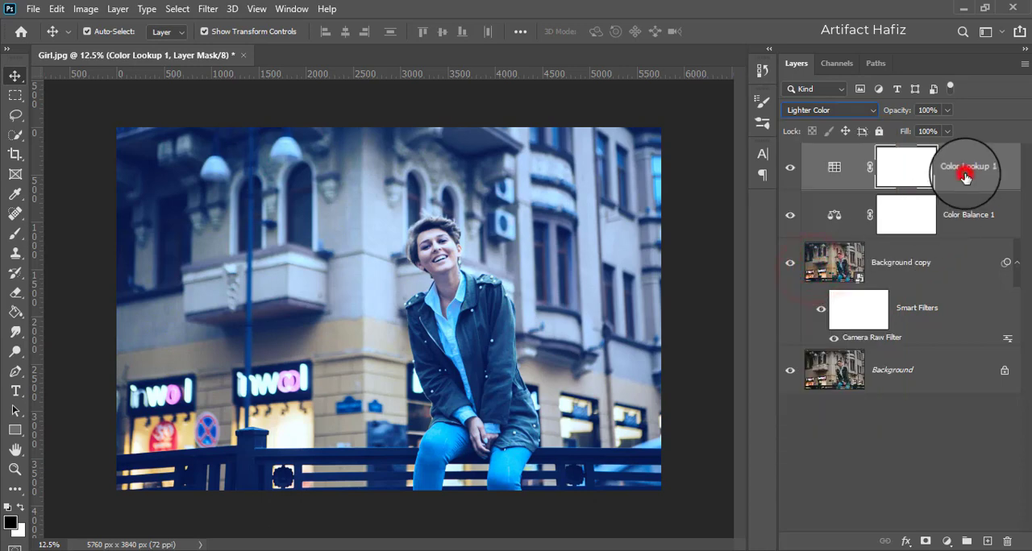
left_click(948, 111)
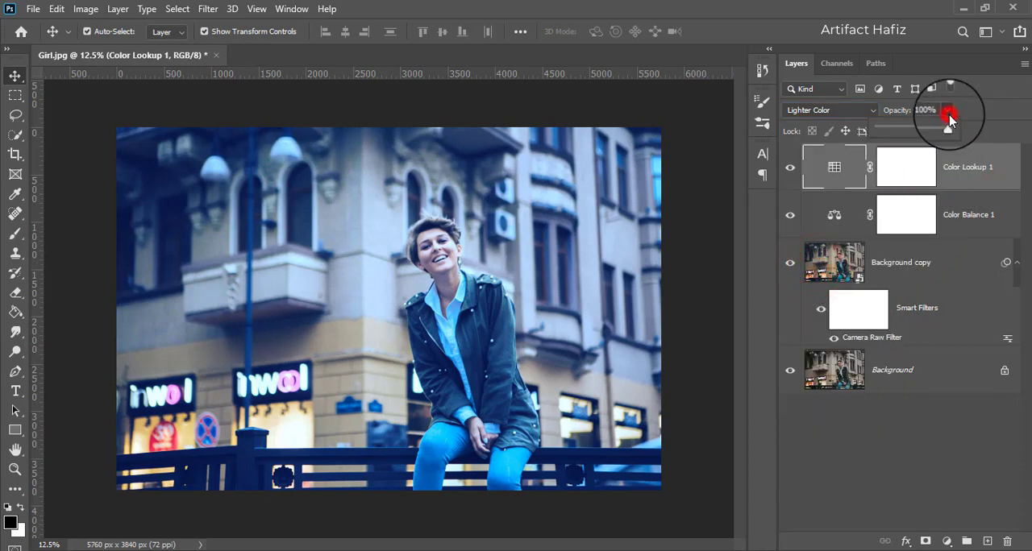
left_click_drag(949, 133, 919, 134)
left_click(962, 178)
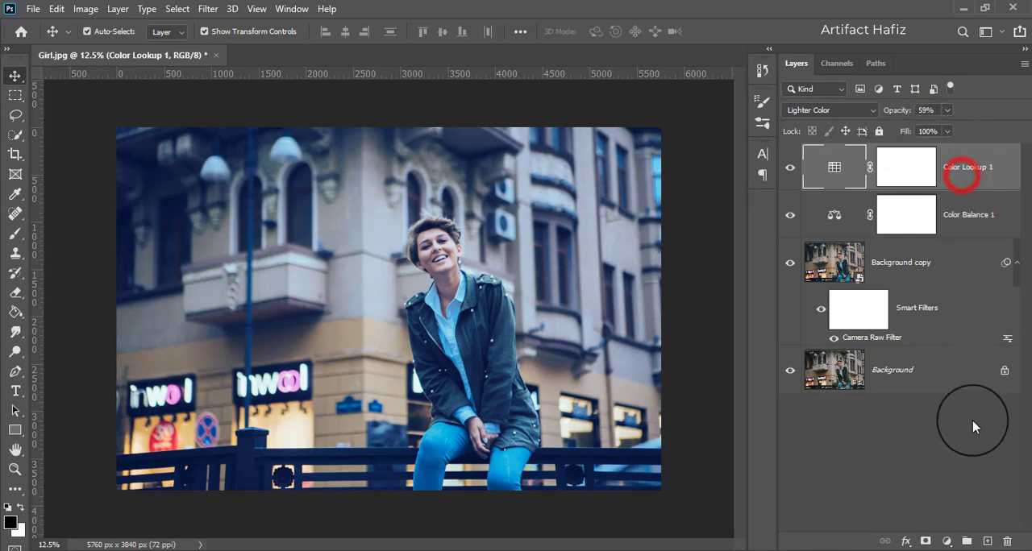
- Add a second Color Lookup adjustment layer on top using the Moonlight.3DL 3D LUT
left_click(946, 541)
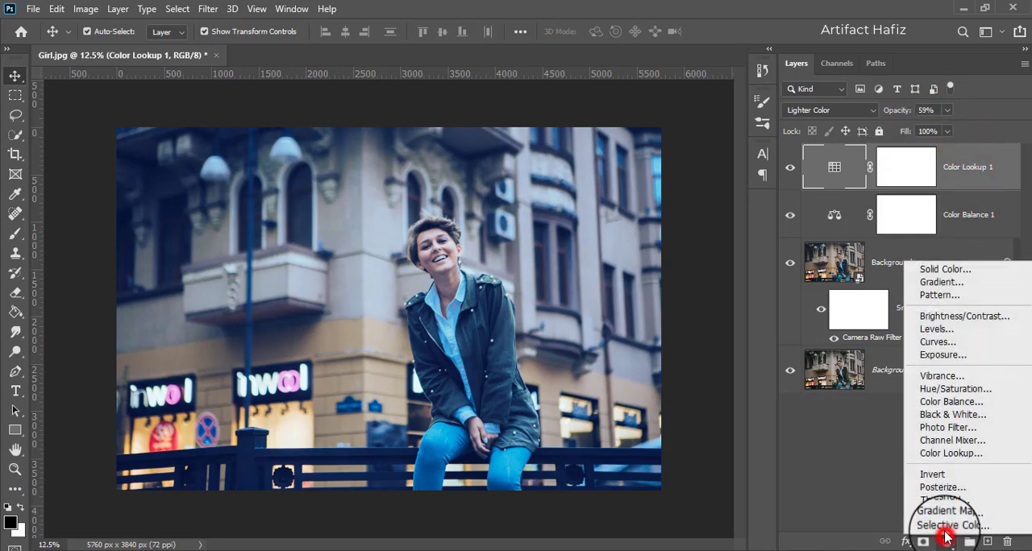
left_click(949, 453)
left_click(836, 266)
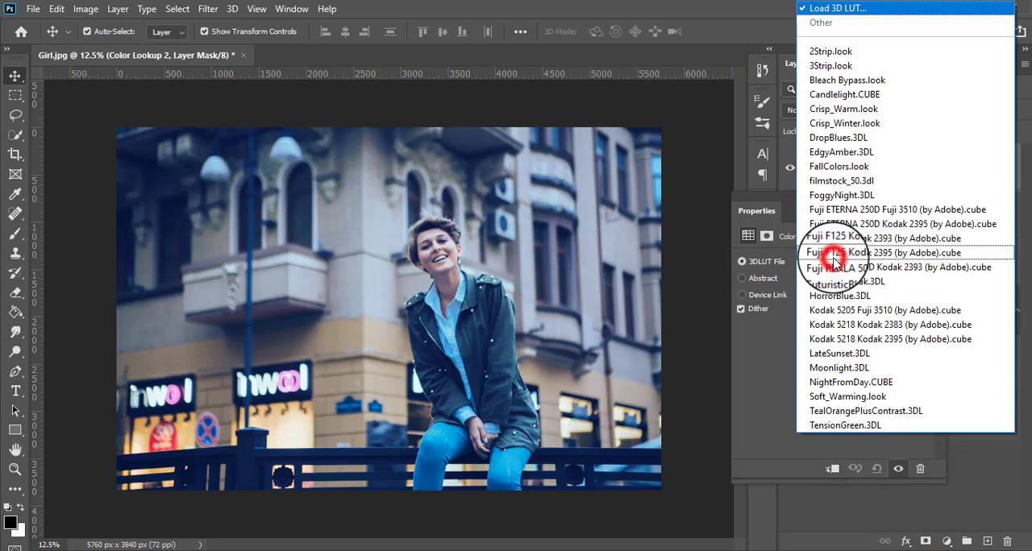
left_click(860, 369)
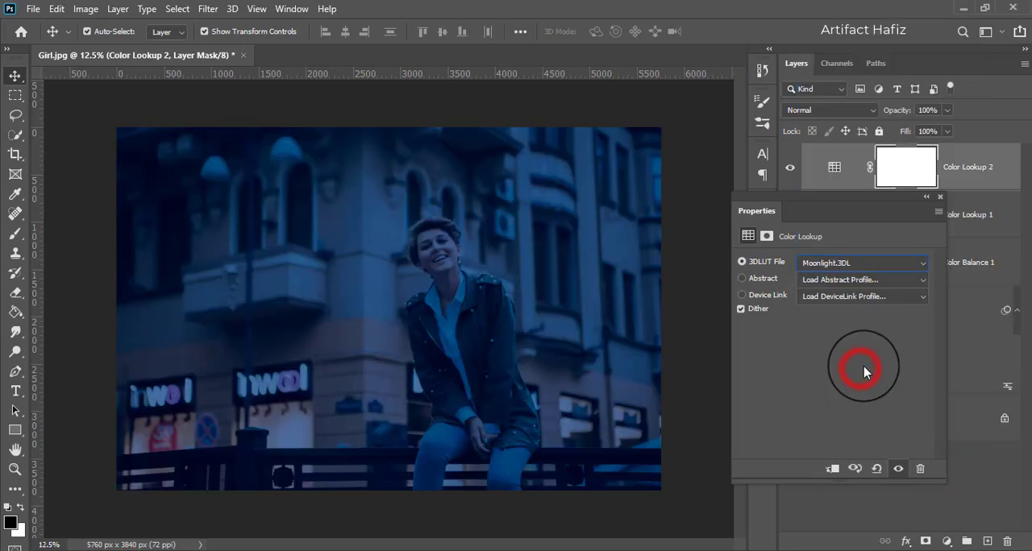
left_click(937, 198)
- Try Lighten on the Moonlight lookup layer, settle on Screen blending while comparing its visibility, and lower its opacity to 15%
left_click(831, 113)
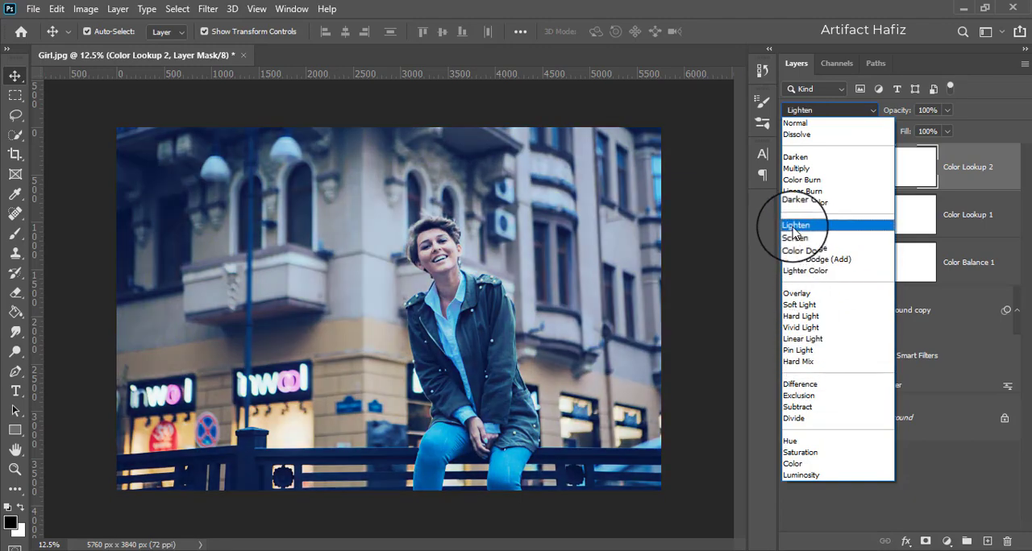
left_click(794, 227)
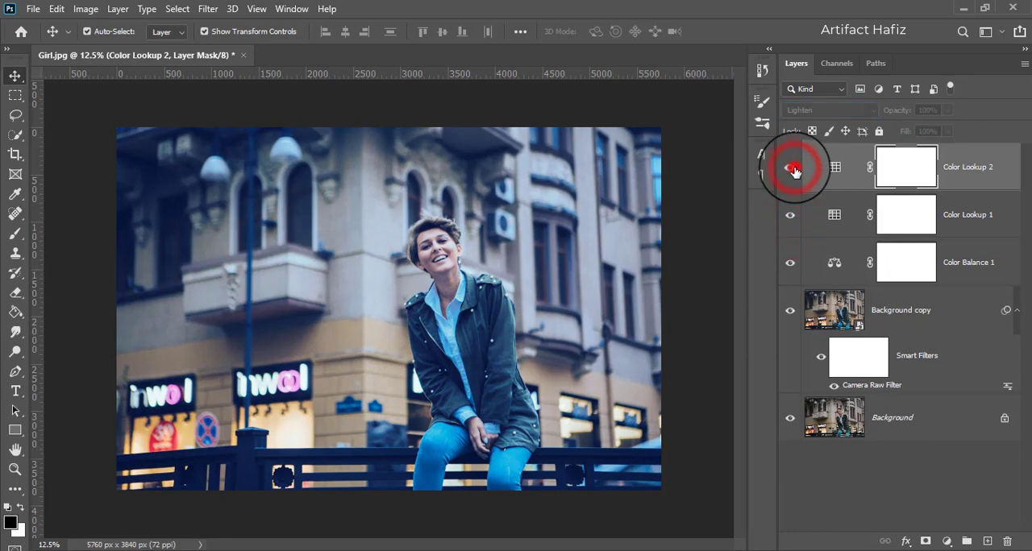
left_click(813, 109)
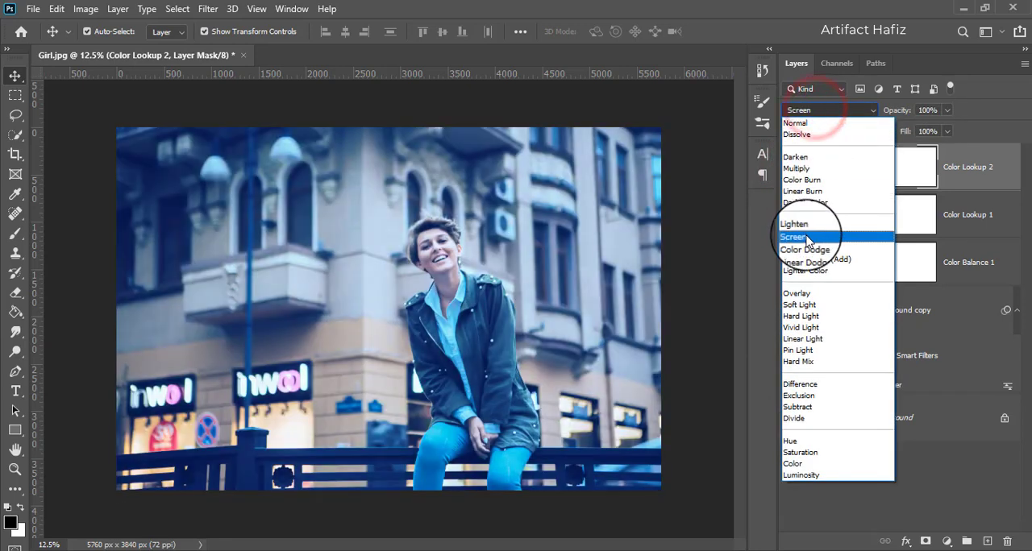
left_click(806, 238)
left_click(790, 166)
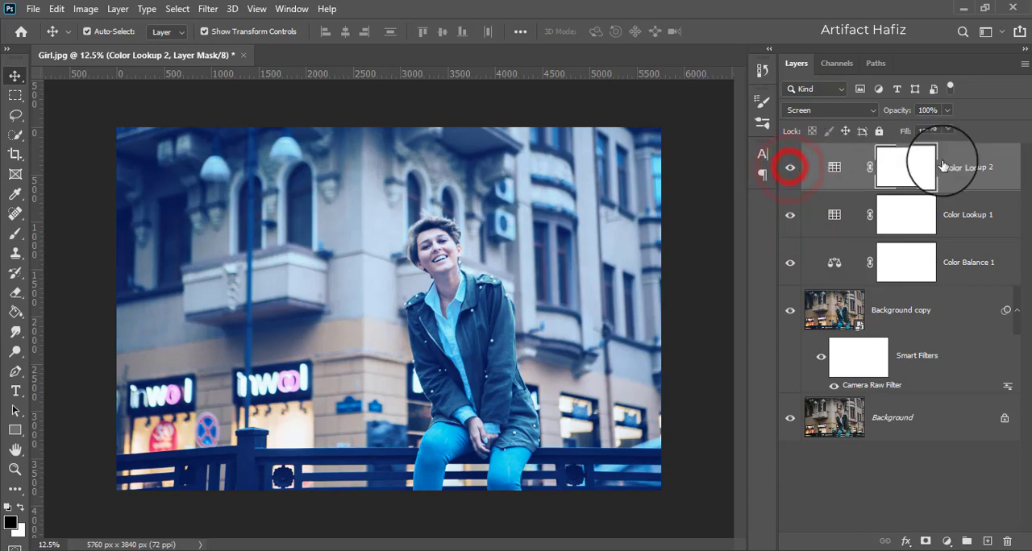
left_click(963, 166)
left_click(948, 109)
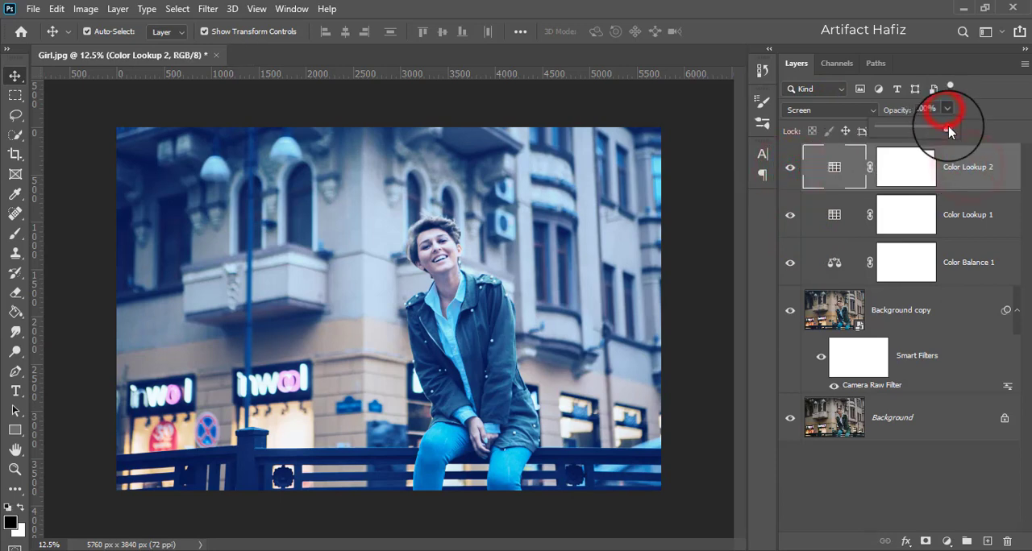
left_click_drag(948, 127, 888, 143)
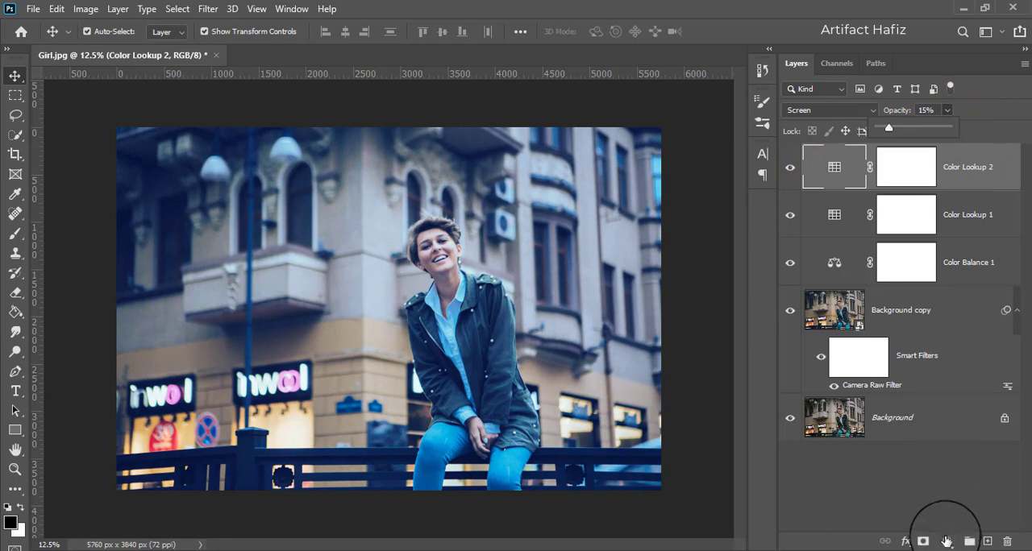
- Add a Levels adjustment layer on top with the RGB black input at 2 and the white input at 250
left_click(947, 541)
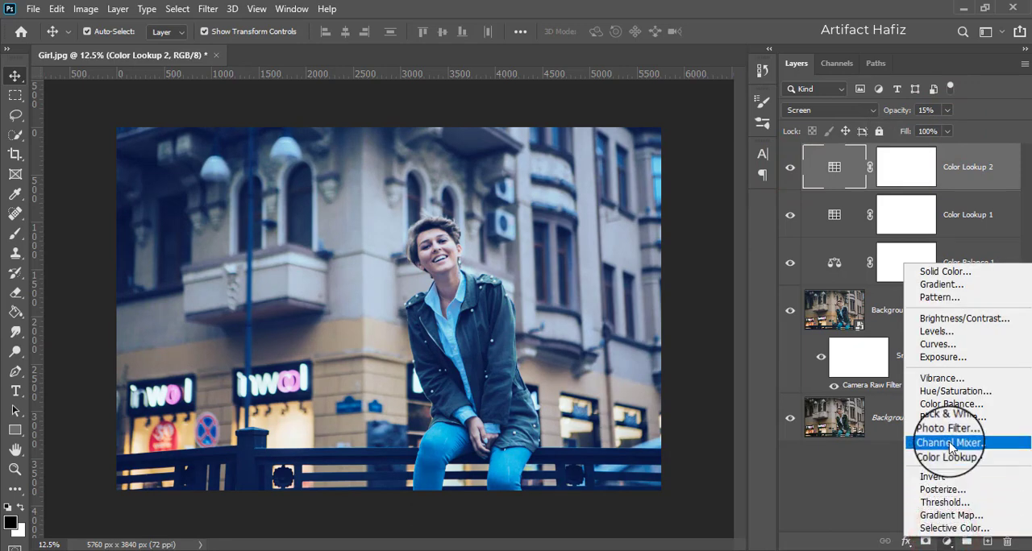
left_click(937, 337)
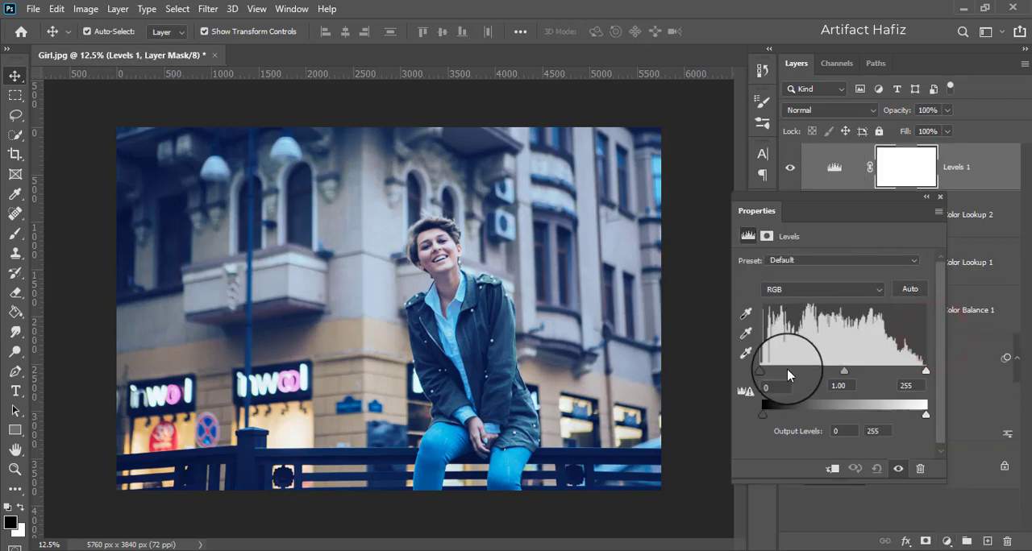
left_click_drag(926, 372, 924, 374)
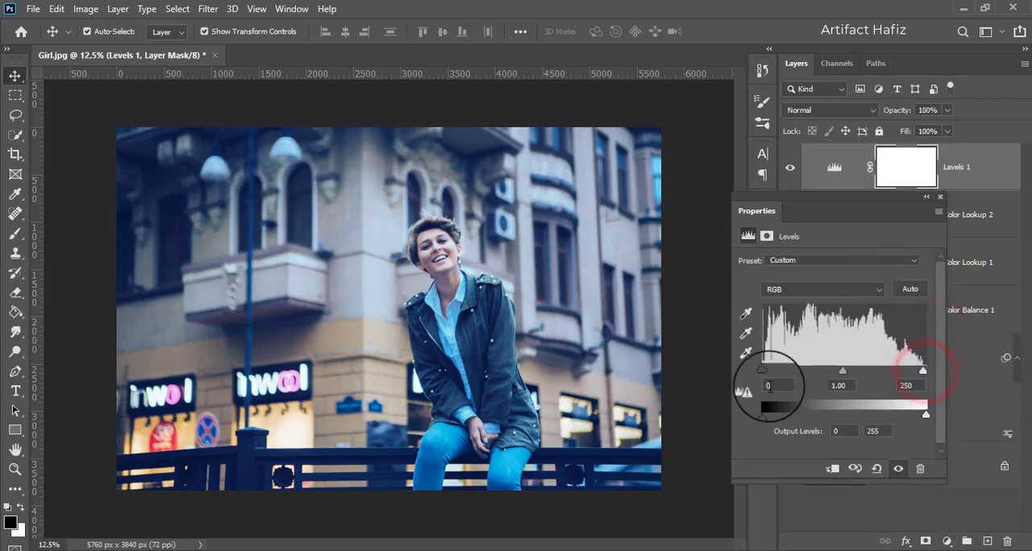
left_click_drag(763, 372, 765, 372)
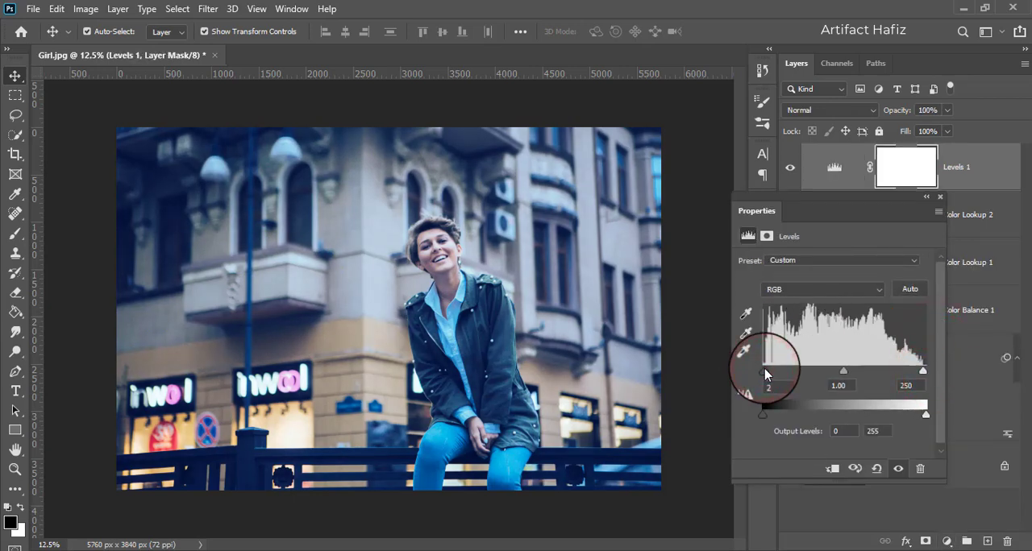
- Stamp all visible layers into a new merged layer above the Levels layer and convert it for smart filters
left_click(939, 199)
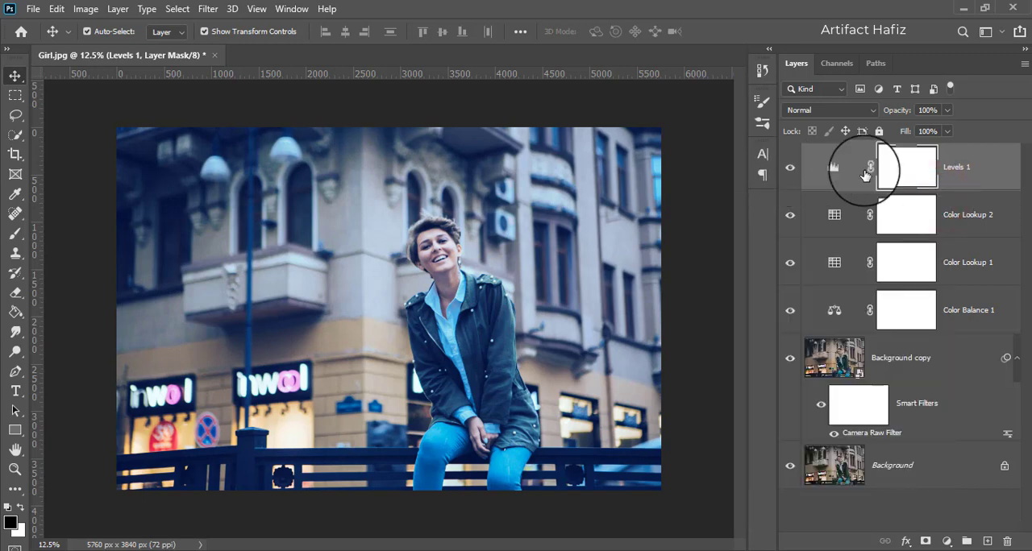
left_click(965, 178)
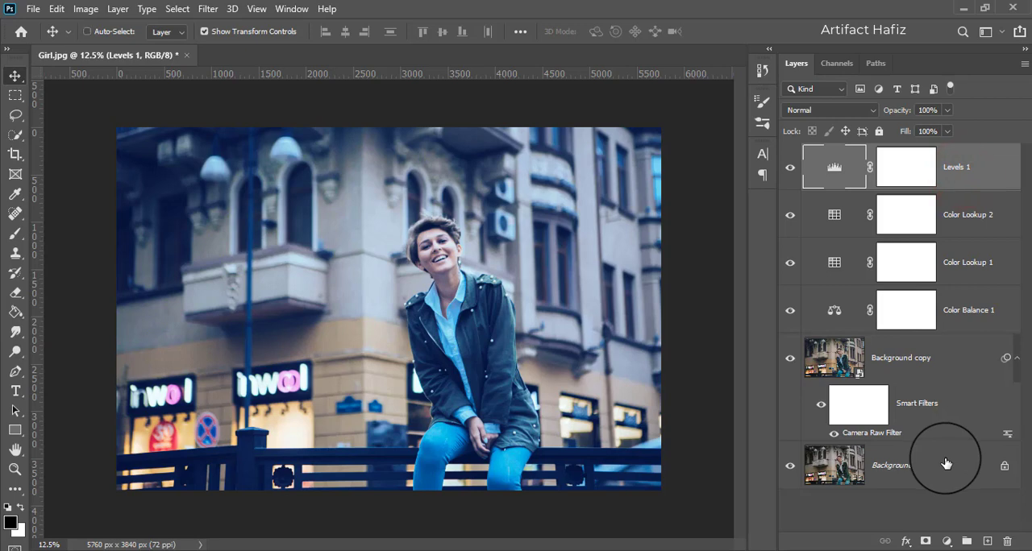
key("ctrl+alt+shift+e")
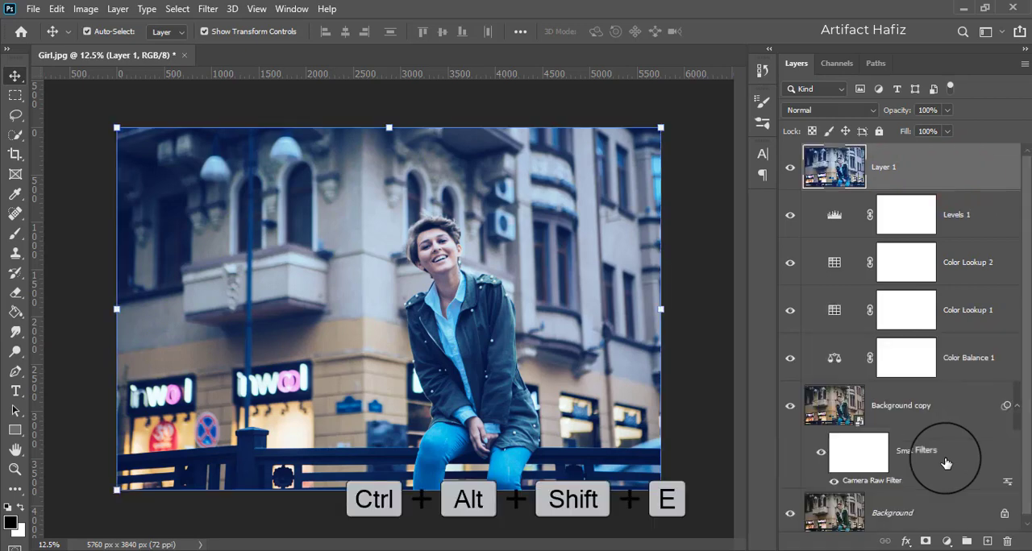
left_click(939, 178)
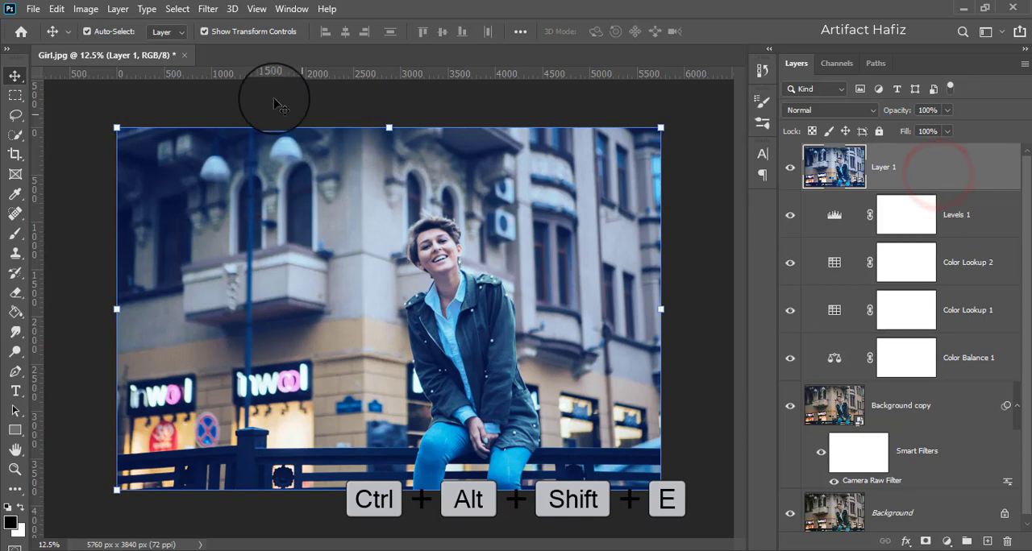
left_click(209, 8)
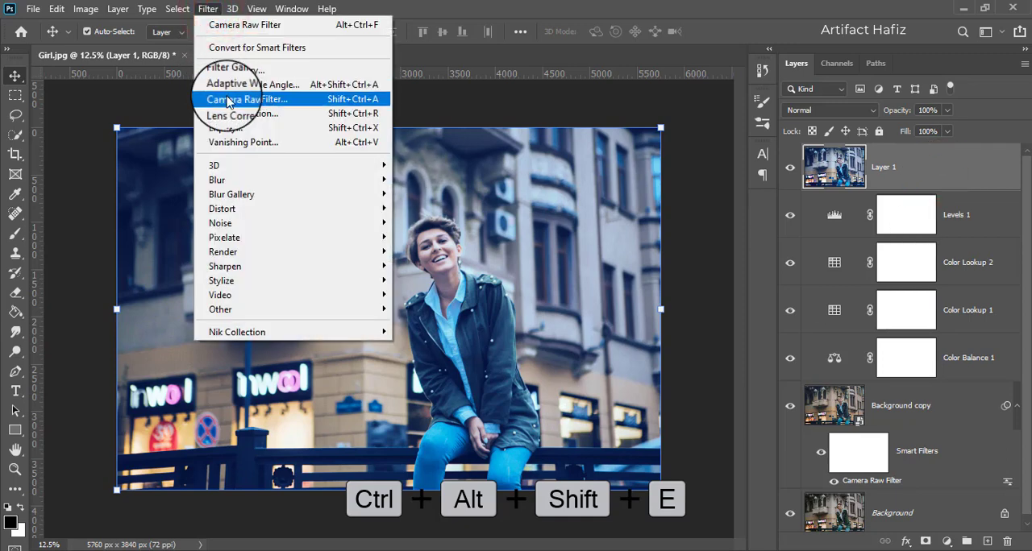
left_click(240, 49)
left_click(500, 219)
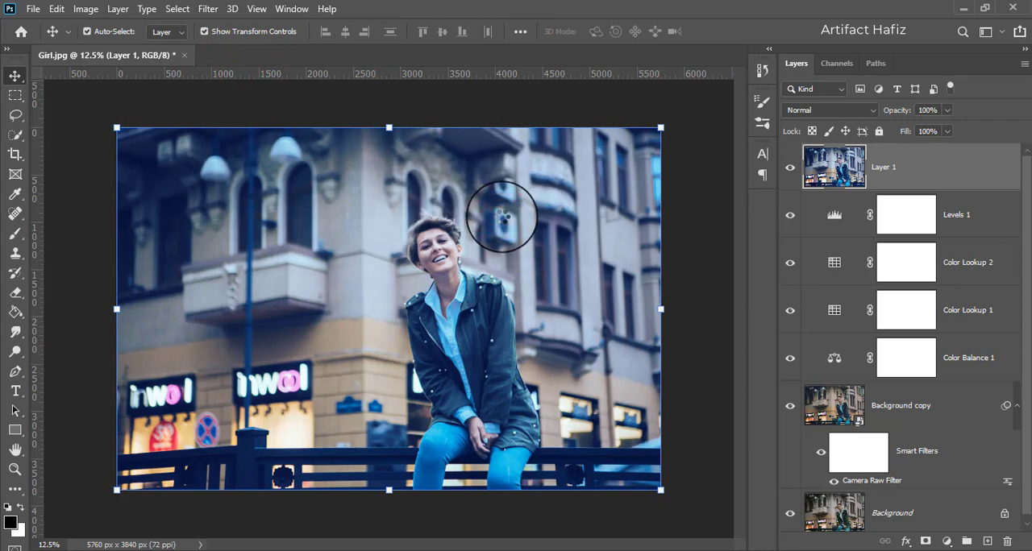
- Start a Camera Raw filter on the merged layer and set Temperature to +3 and Tint to -3
left_click(208, 8)
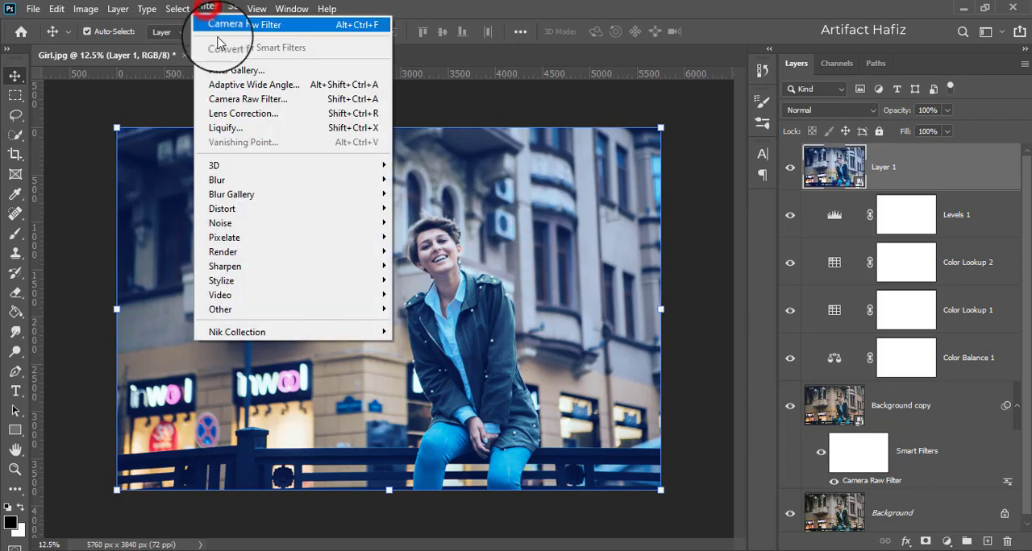
left_click(244, 99)
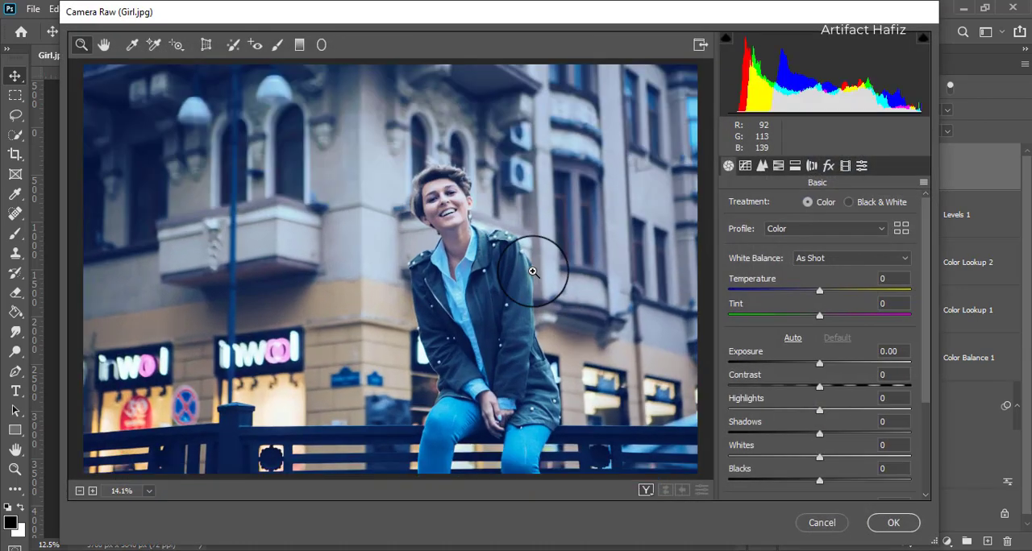
left_click_drag(819, 292, 823, 290)
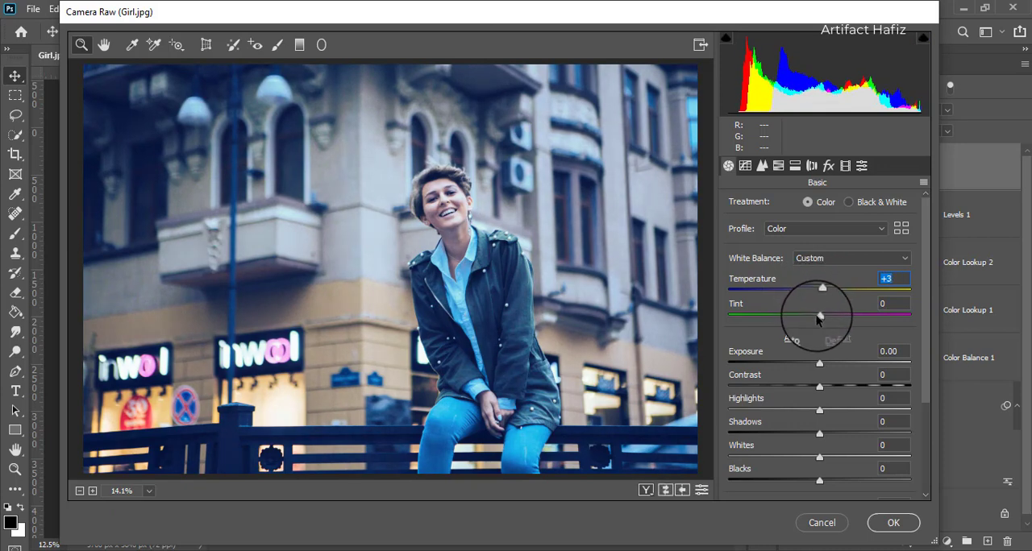
left_click_drag(816, 314, 811, 320)
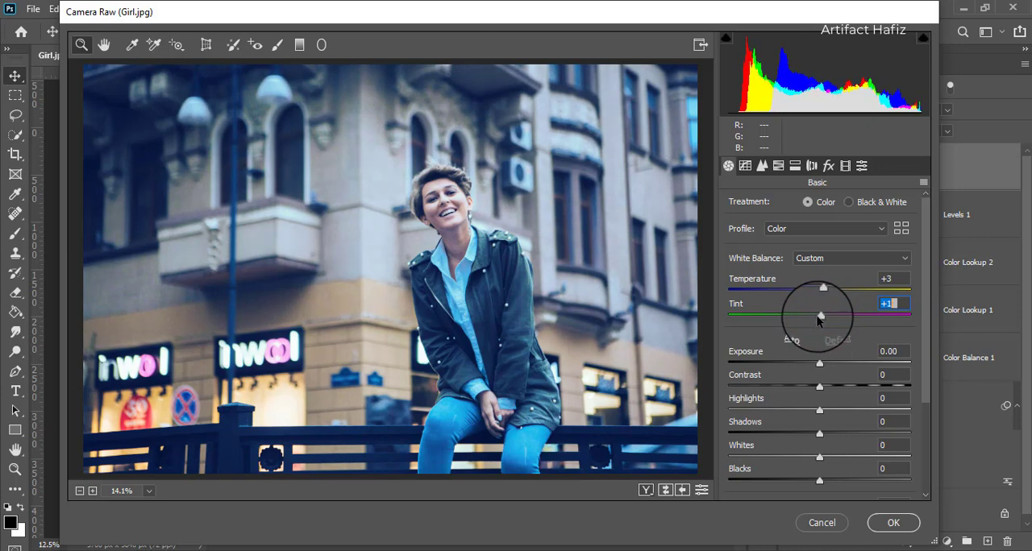
left_click_drag(816, 318, 823, 318)
left_click_drag(817, 317, 816, 317)
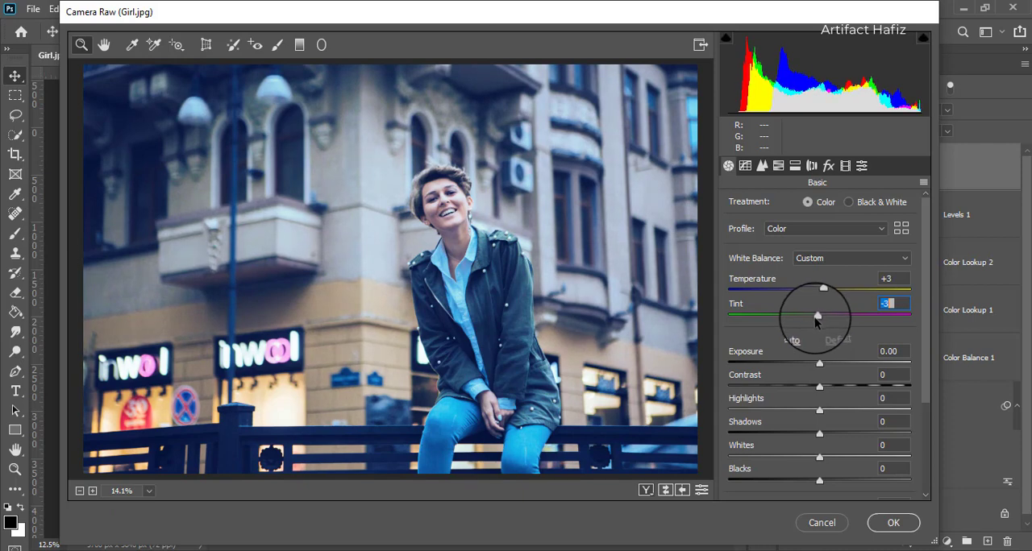
- Set the Camera Raw Highlights to -21, Shadows to -20, Whites to +10 and Blacks to +12
left_click_drag(933, 316, 923, 379)
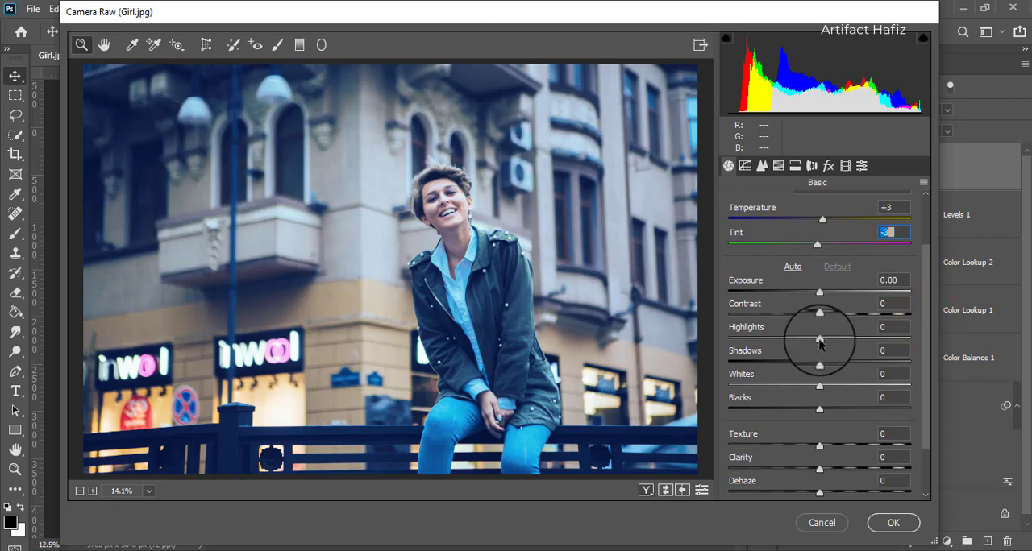
left_click_drag(818, 338, 802, 345)
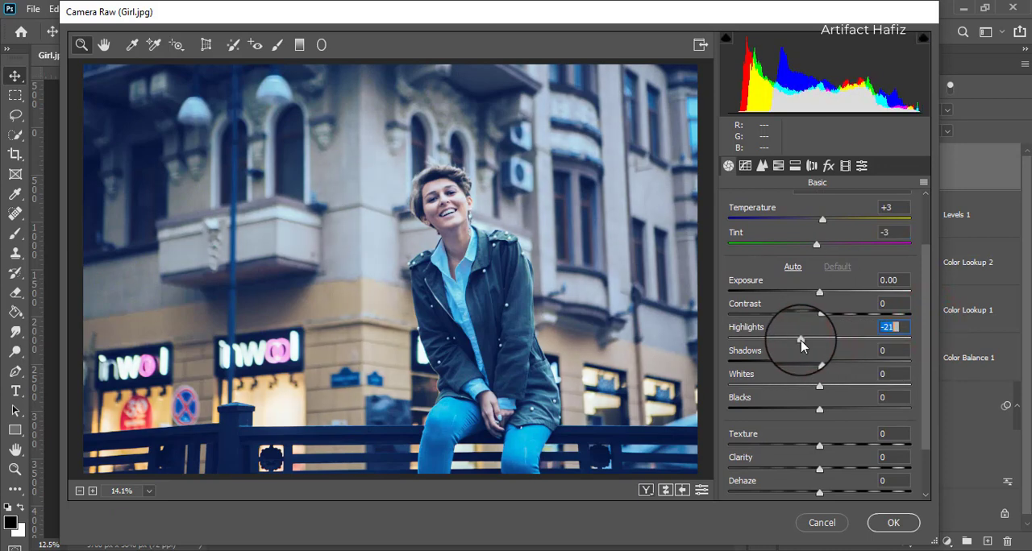
left_click_drag(819, 386, 801, 361)
left_click(819, 410)
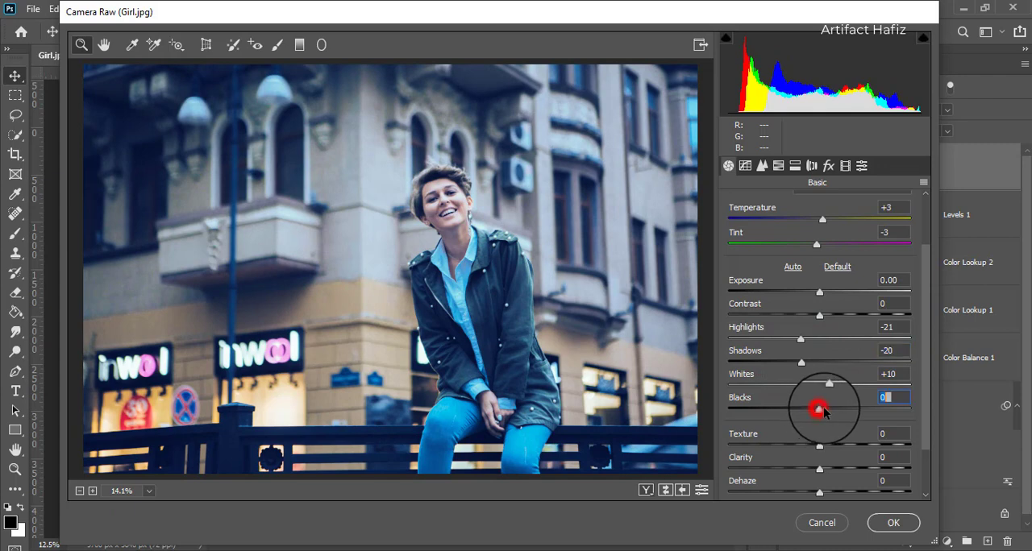
left_click_drag(819, 410, 830, 412)
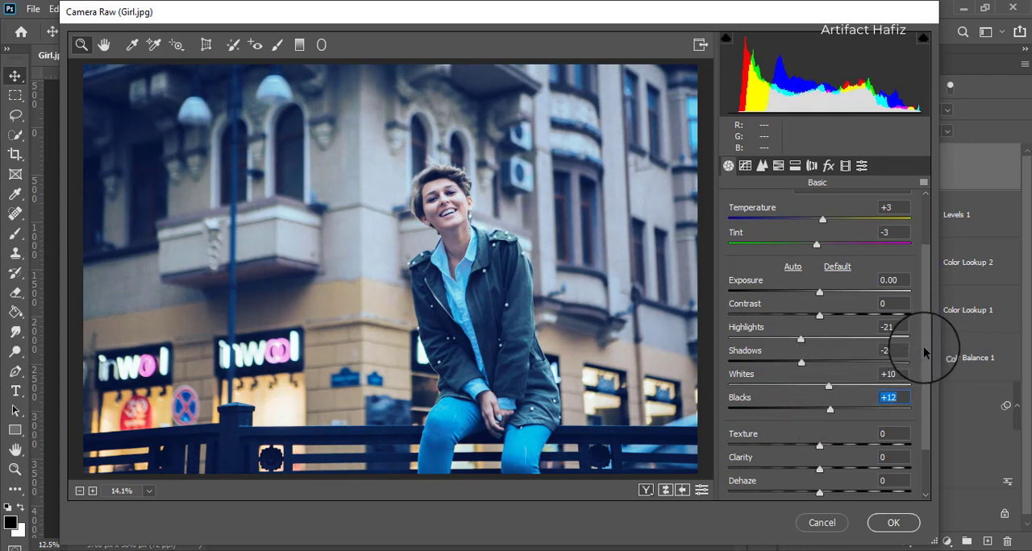
- Add a post-crop vignette with Amount -11, Midpoint 100, Roundness +100 and Feather 100, and apply the Camera Raw filter
left_click(828, 165)
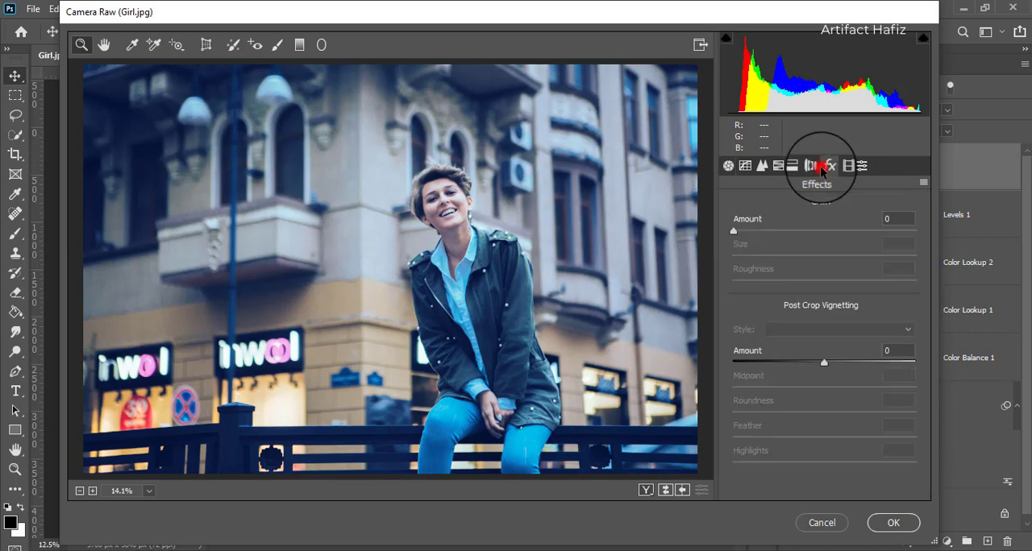
left_click_drag(823, 363, 802, 362)
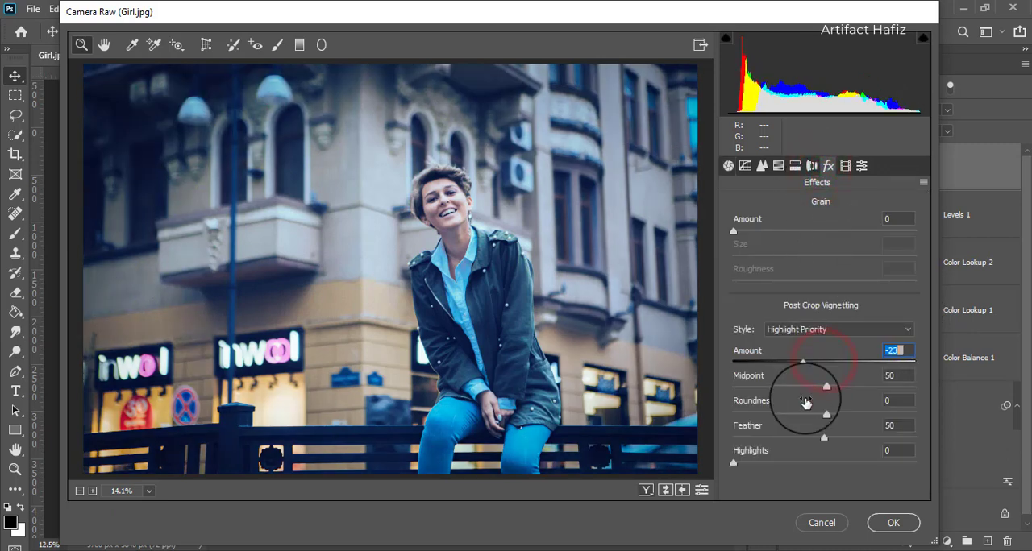
left_click_drag(824, 436, 839, 436)
left_click_drag(913, 436, 914, 438)
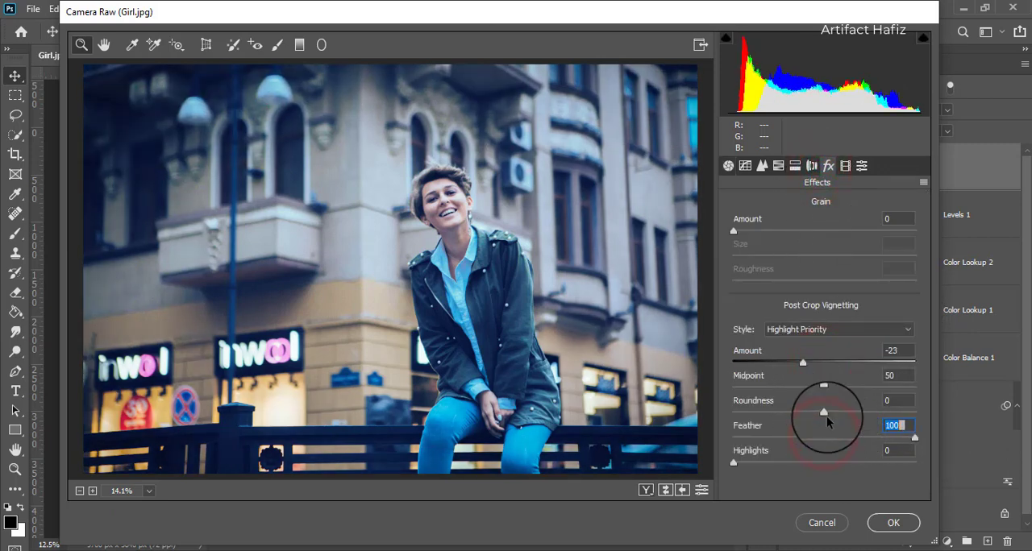
left_click_drag(824, 413, 933, 410)
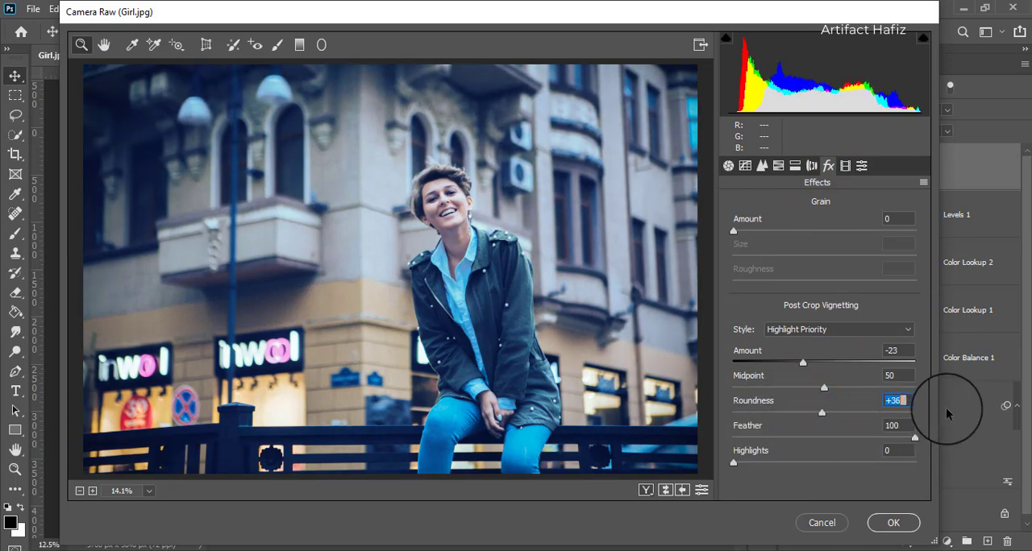
left_click_drag(823, 388, 932, 393)
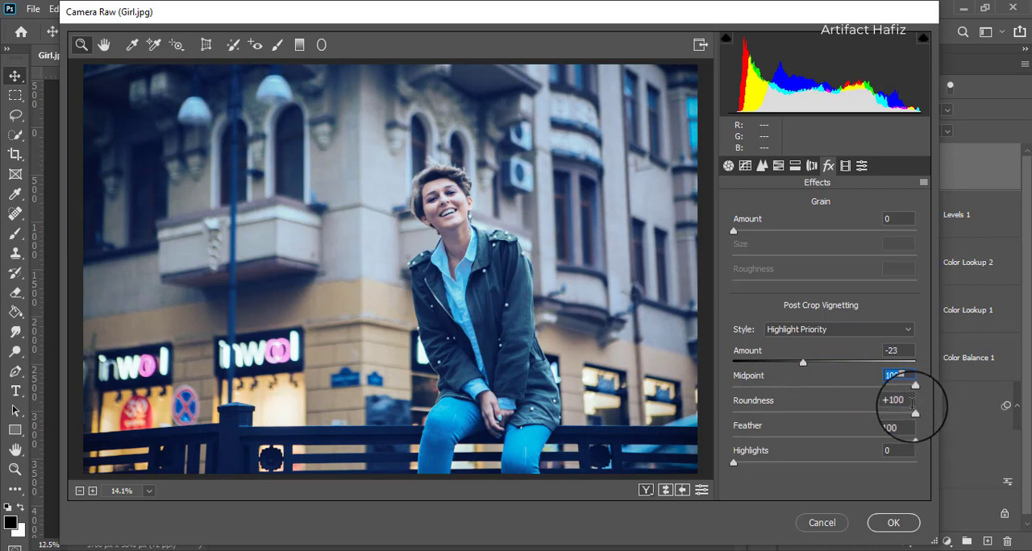
left_click(802, 363)
left_click_drag(804, 364, 814, 365)
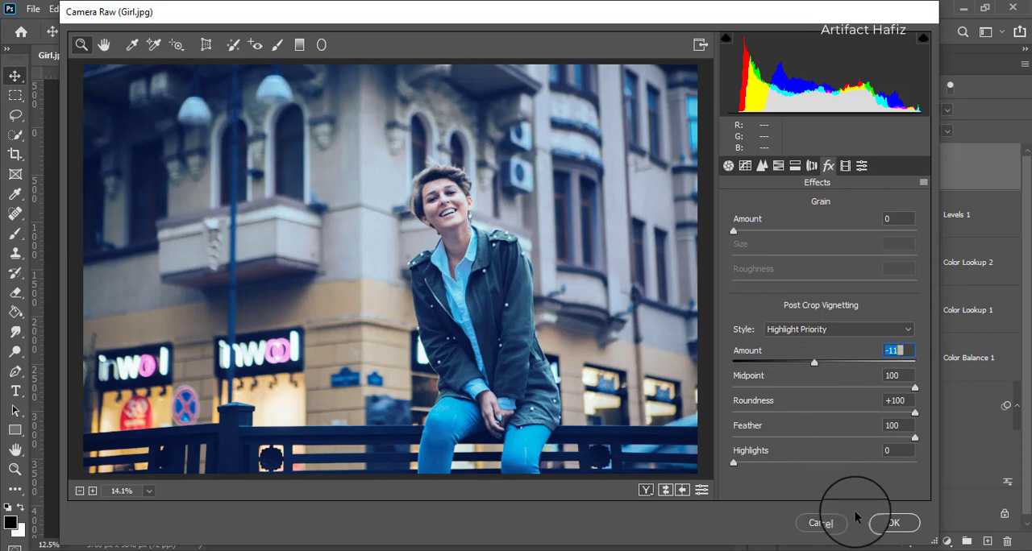
left_click(878, 523)
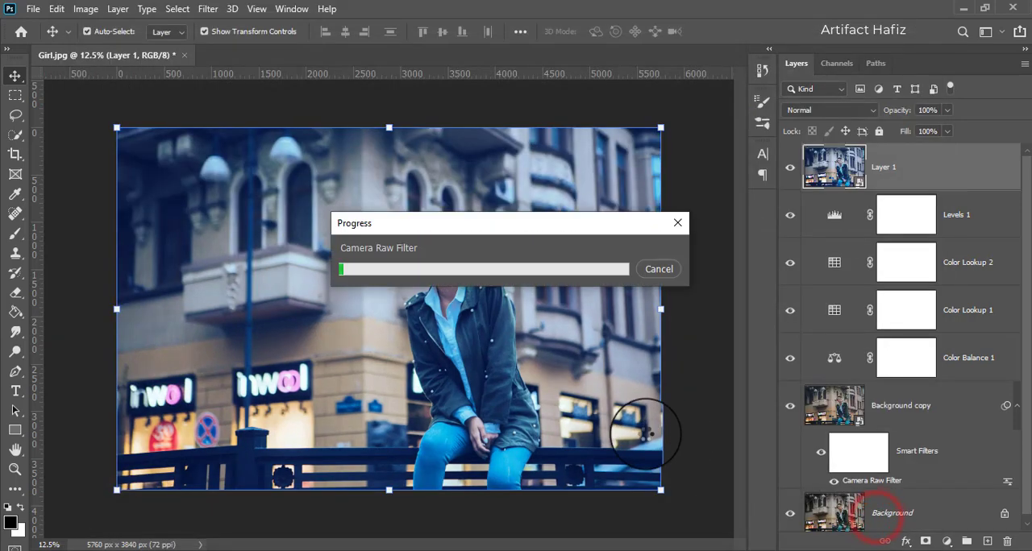
- Compare before and after by toggling the merged layer's visibility, and that of all layers above the original Background
left_click(791, 171)
left_click(790, 170)
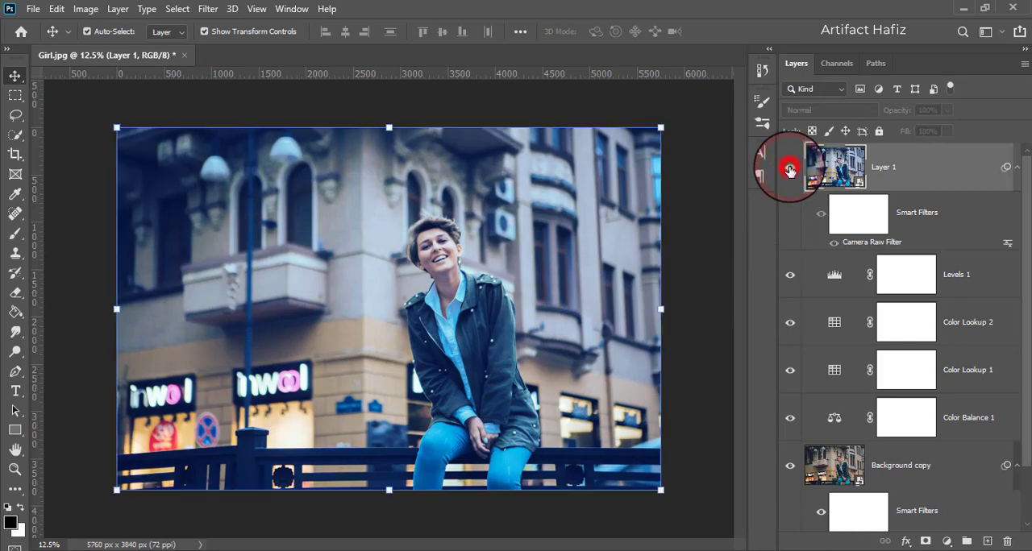
scroll(873, 405, "down", 2)
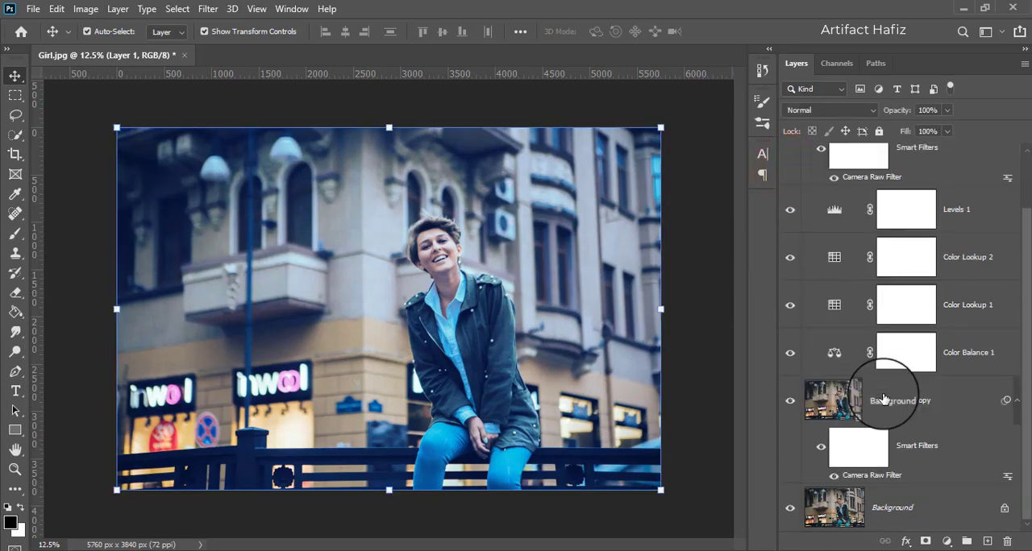
left_click(790, 512, "alt")
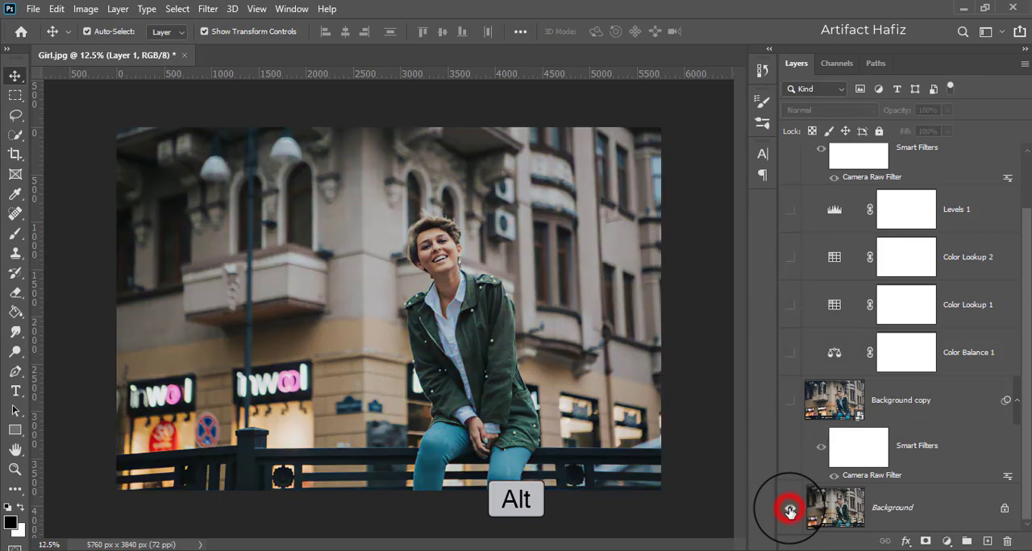
left_click(790, 511, "alt")
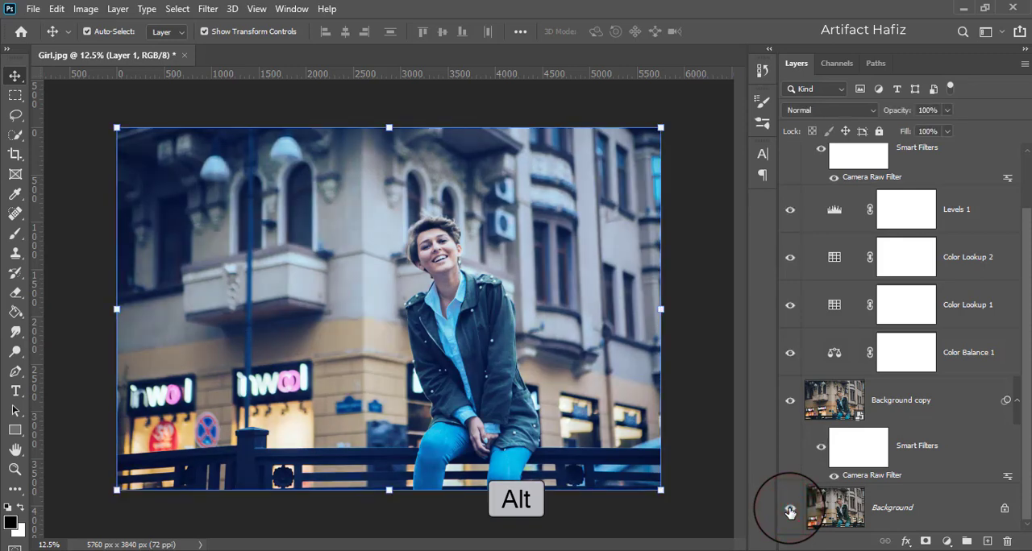
left_click(790, 511, "alt")
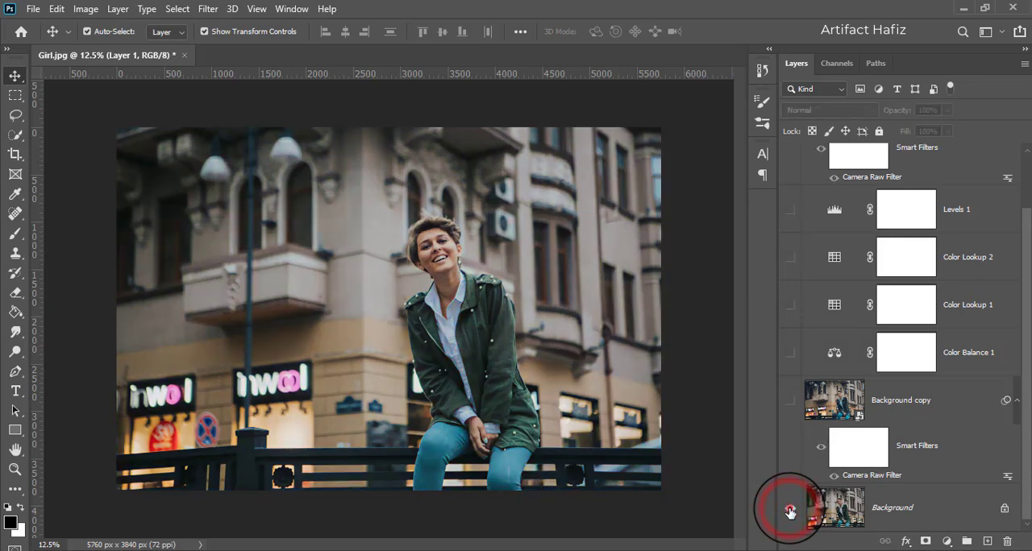
left_click(790, 509, "alt")
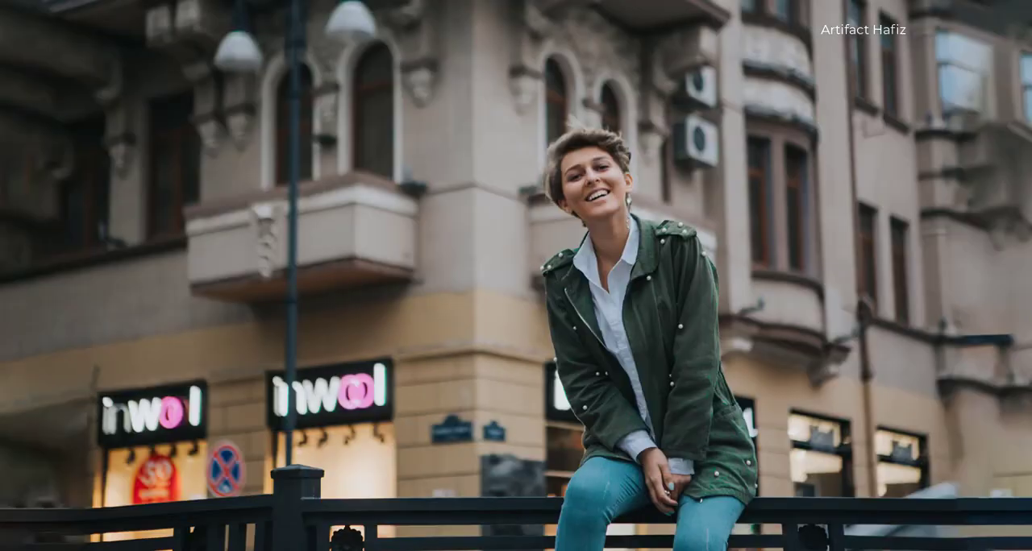